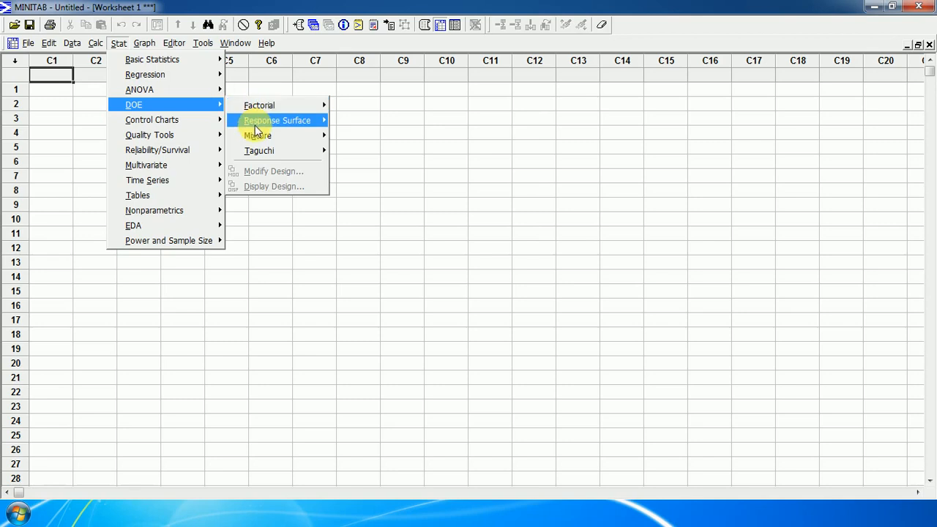
- Start creating a central composite response surface design with 4 factors
{"action": "mouse_move", "coordinate": [255, 126]}
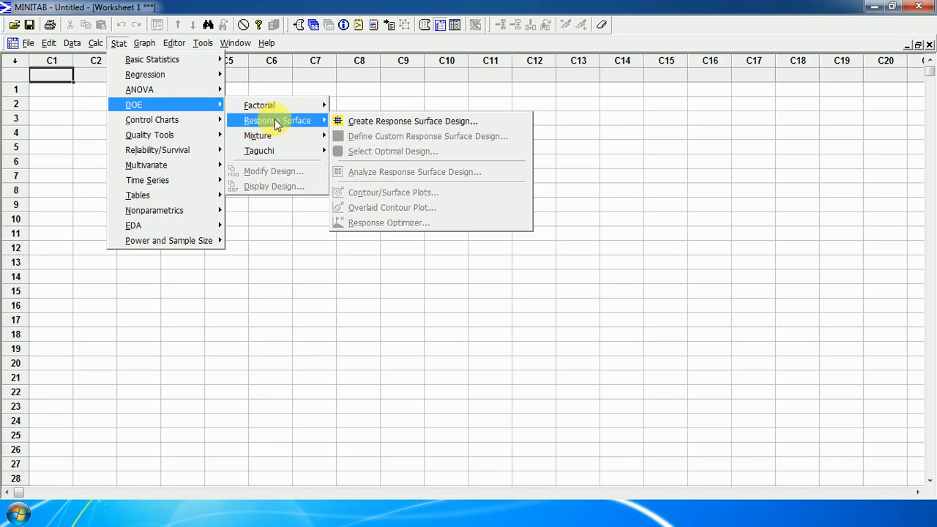
{"action": "left_click", "coordinate": [379, 125]}
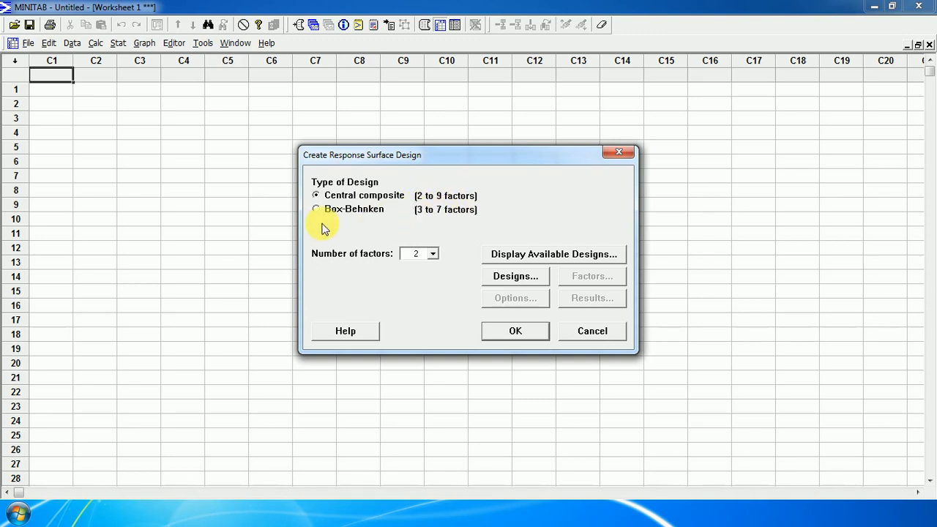
{"action": "left_click", "coordinate": [431, 254]}
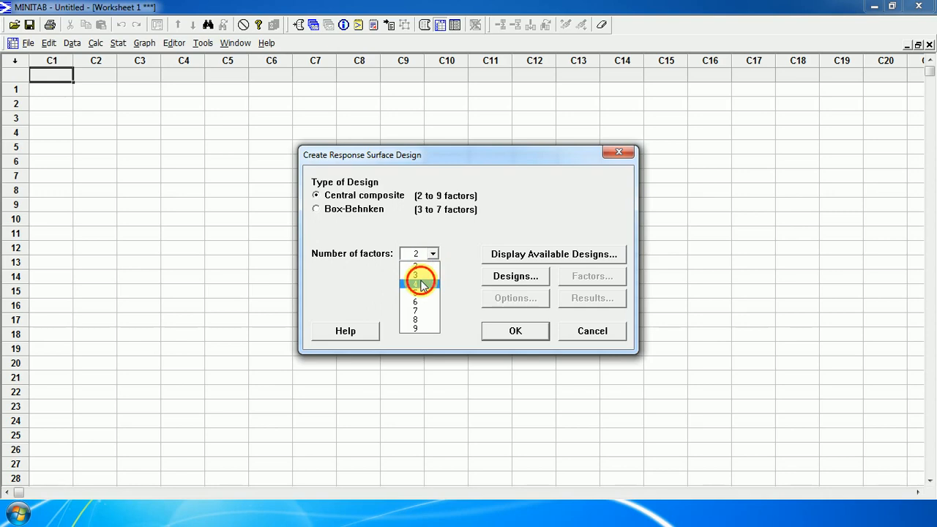
{"action": "left_click", "coordinate": [421, 284]}
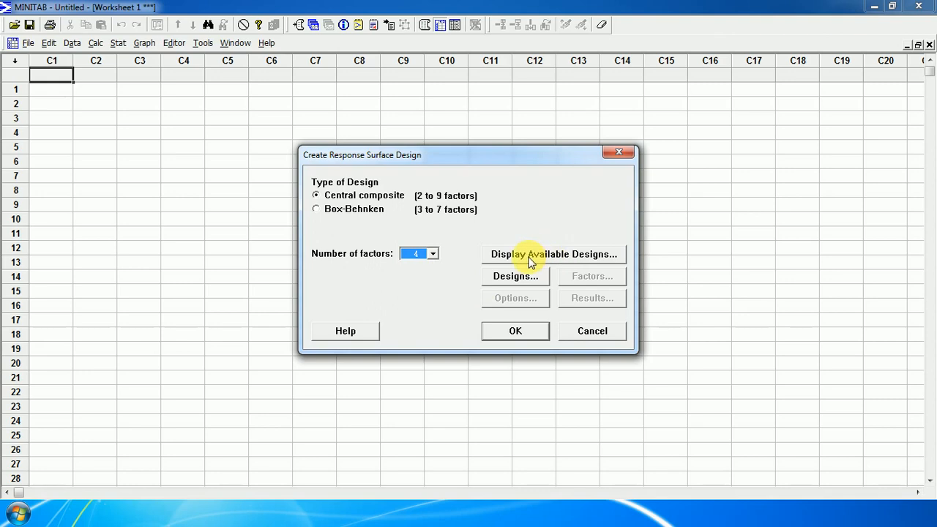
- Review the table of available response surface designs for the blocked full central composite with four factors
{"action": "left_click", "coordinate": [531, 260]}
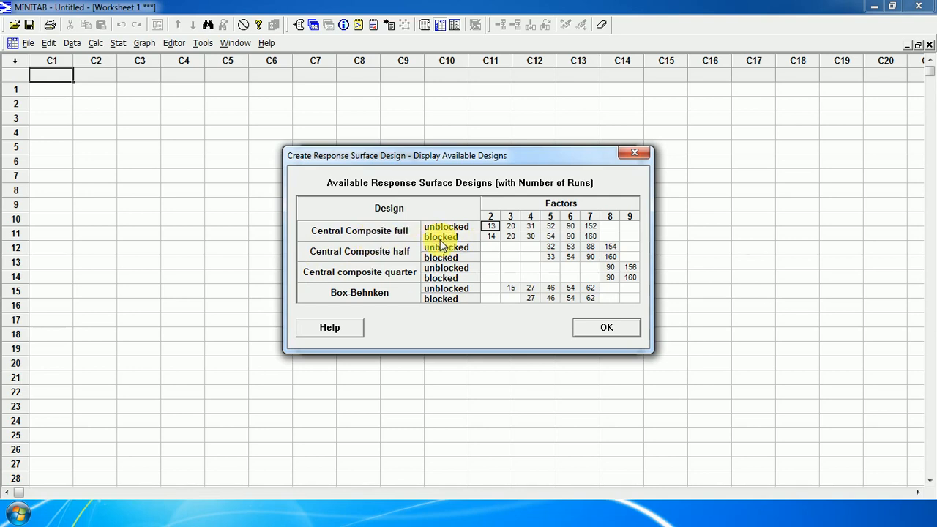
{"action": "left_click", "coordinate": [537, 237]}
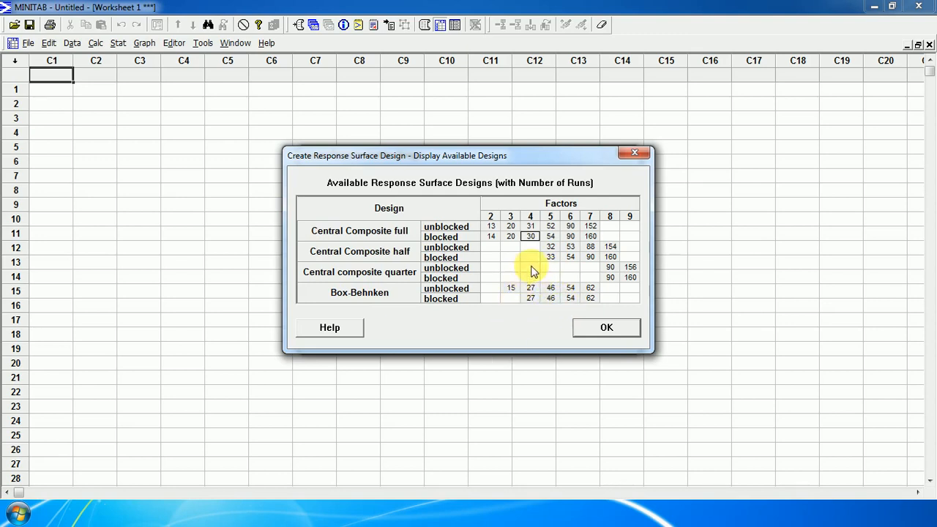
{"action": "left_click", "coordinate": [593, 333]}
- Choose the full design with 30 runs and 2 blocks, keeping the default center points and alpha
{"action": "left_click", "coordinate": [516, 276]}
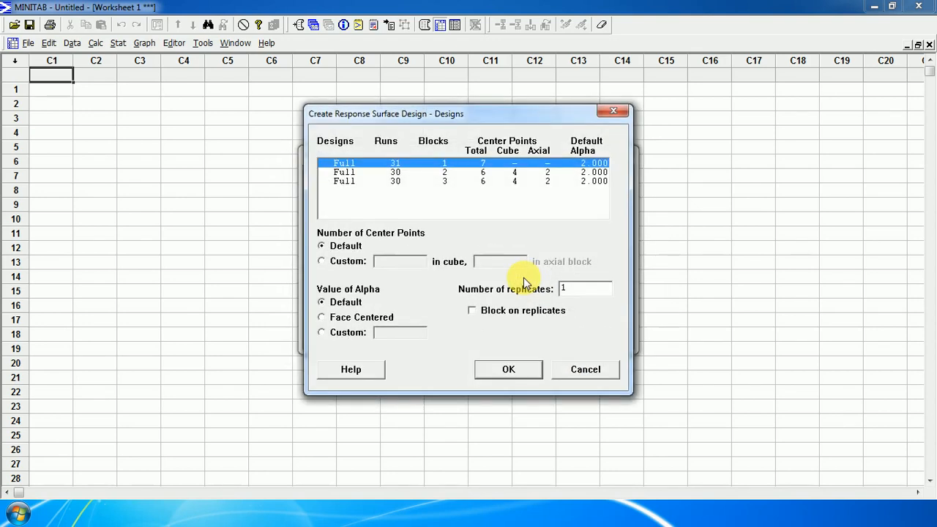
{"action": "left_click", "coordinate": [342, 173]}
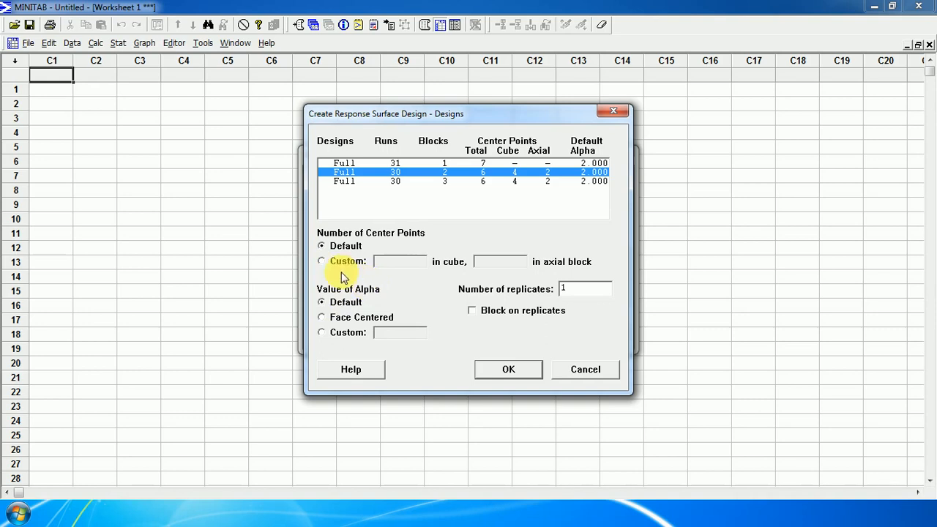
{"action": "left_click", "coordinate": [510, 372]}
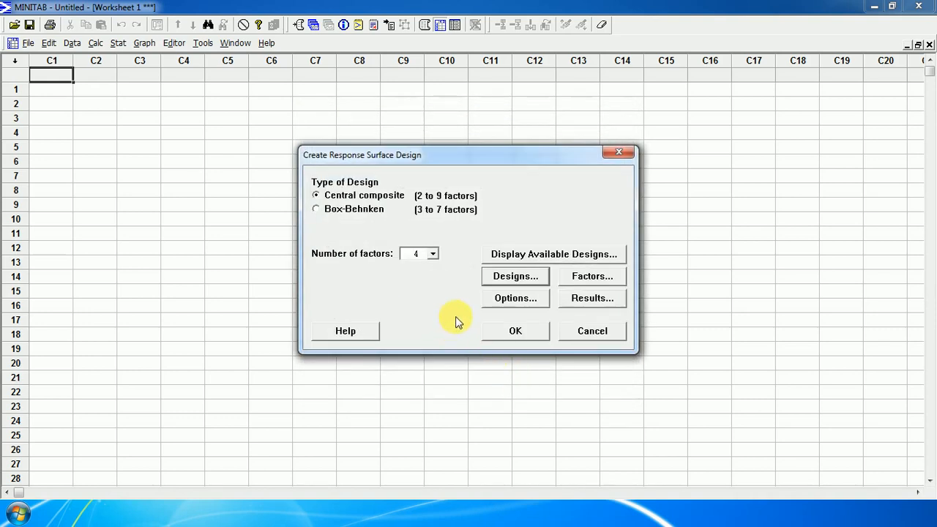
- Name factor A "Corn Teep Liquor (%)" in the design's factor settings
{"action": "left_click", "coordinate": [580, 284]}
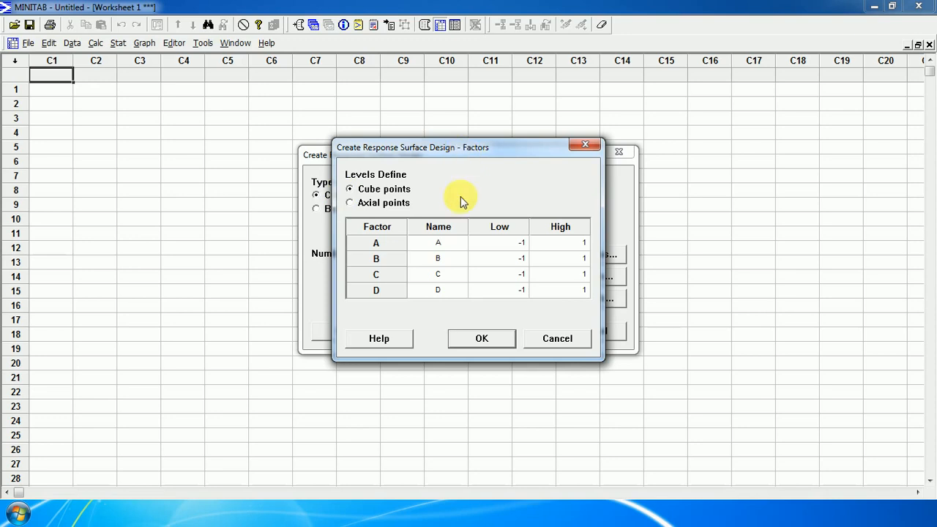
{"action": "left_click", "coordinate": [447, 244]}
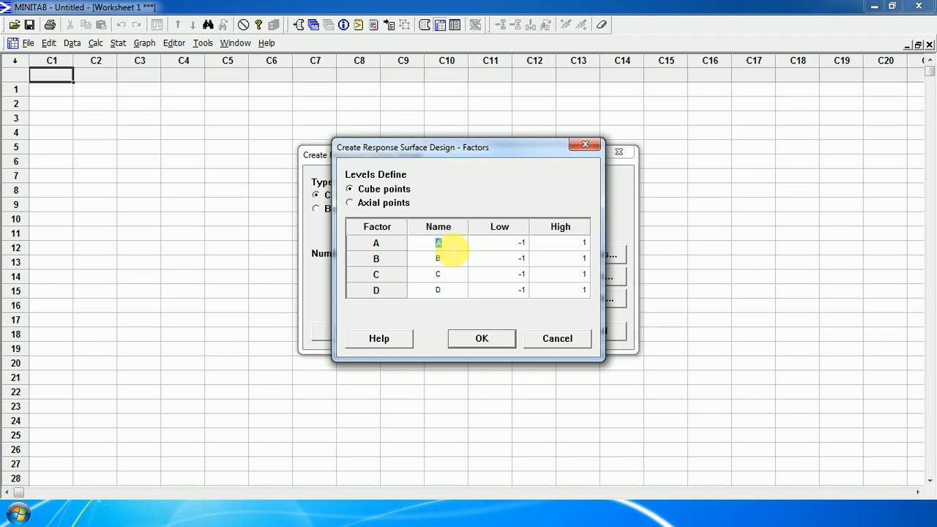
{"action": "type", "text": "Corn"}
{"action": "type", "text": " Teep"}
{"action": "type", "text": " Liquor"}
{"action": "type", "text": " ("}
{"action": "type", "text": "%"}
{"action": "type", "text": ")"}
{"action": "left_click", "coordinate": [439, 257]}
{"action": "key", "text": "BackSpace"}
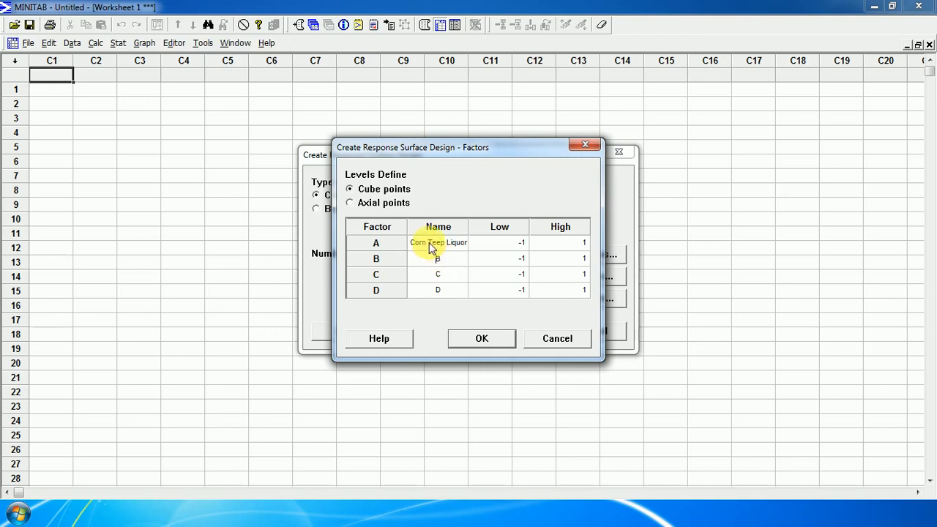
- Correct the spelling of factor A's name to "Corn Steep Liquor (%)"
{"action": "left_click", "coordinate": [430, 244]}
{"action": "left_click", "coordinate": [427, 243]}
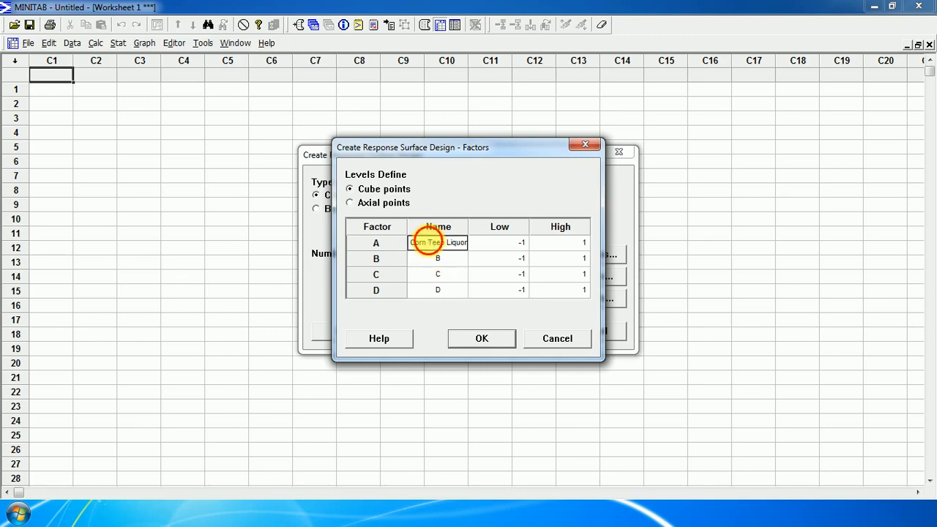
{"action": "type", "text": "S"}
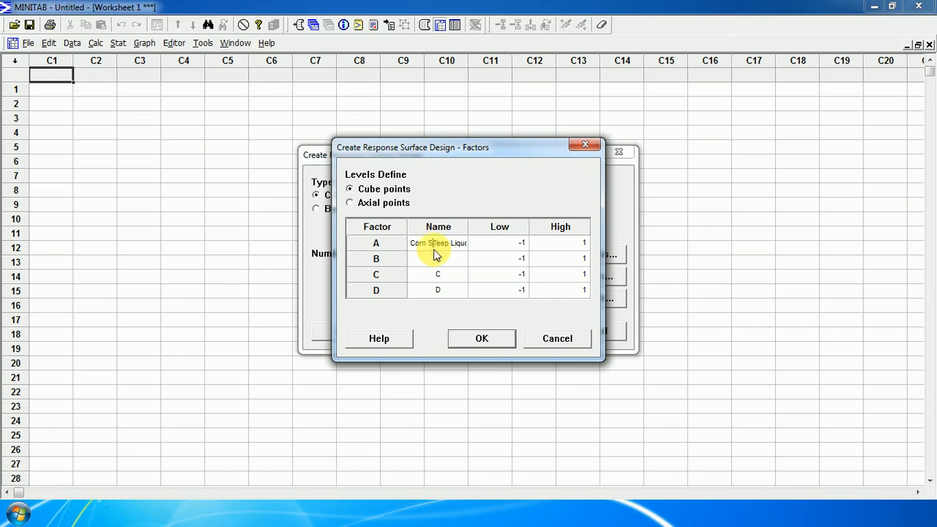
{"action": "key", "text": "Delete"}
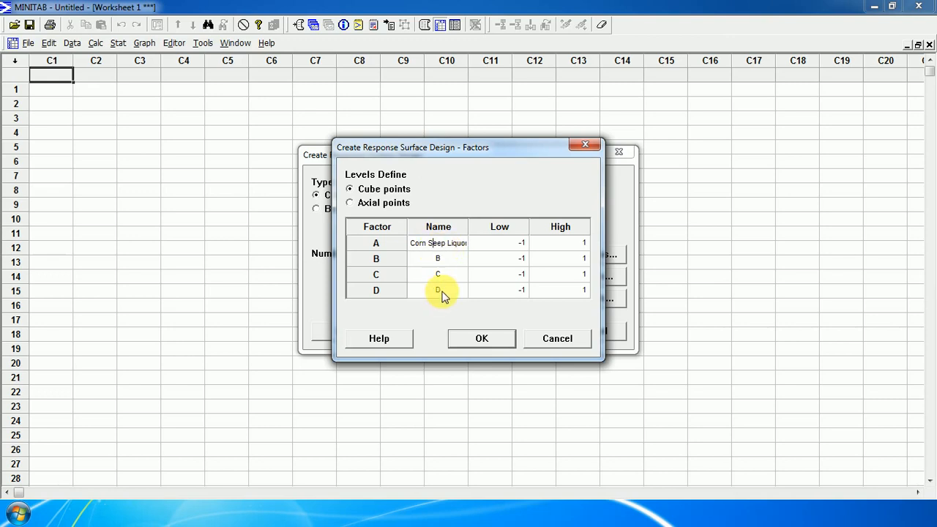
{"action": "type", "text": "t"}
- Name factors B, C and D "Malt Extract (%)", "pH" and "Temperature"
{"action": "left_click", "coordinate": [448, 266]}
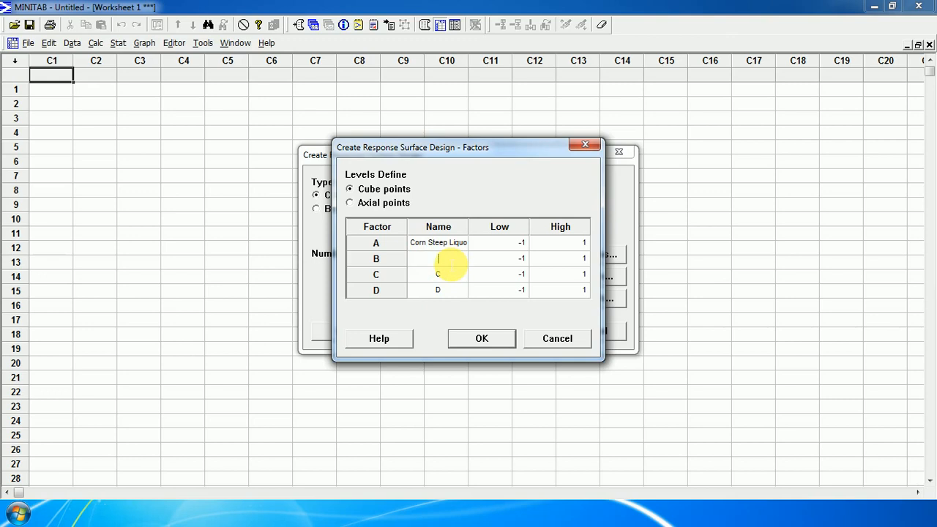
{"action": "type", "text": "Malt Extract (%"}
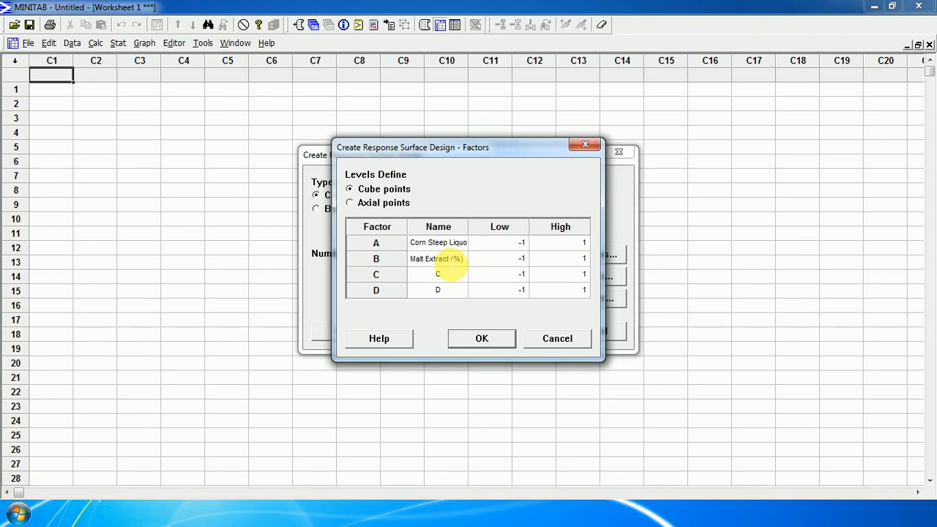
{"action": "left_click", "coordinate": [452, 277]}
{"action": "type", "text": "P"}
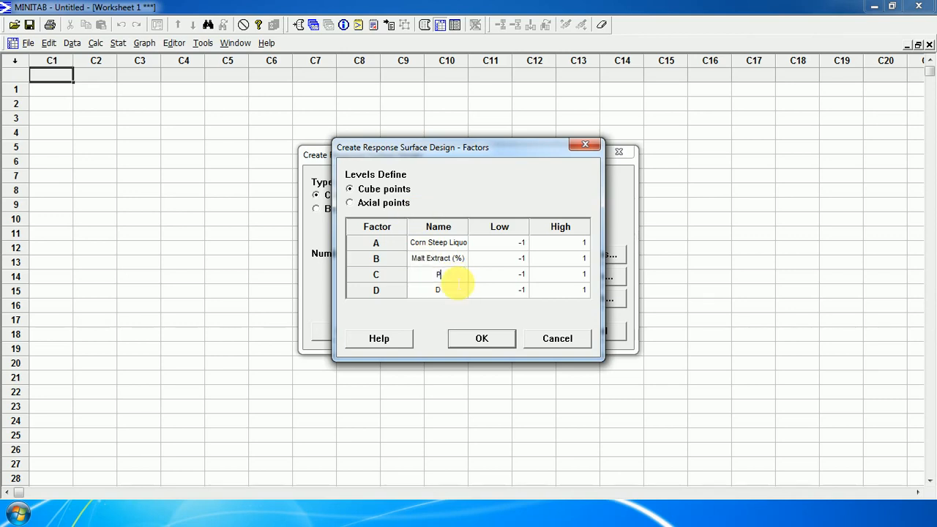
{"action": "type", "text": "l"}
{"action": "key", "text": "BackSpace"}
{"action": "type", "text": "pH"}
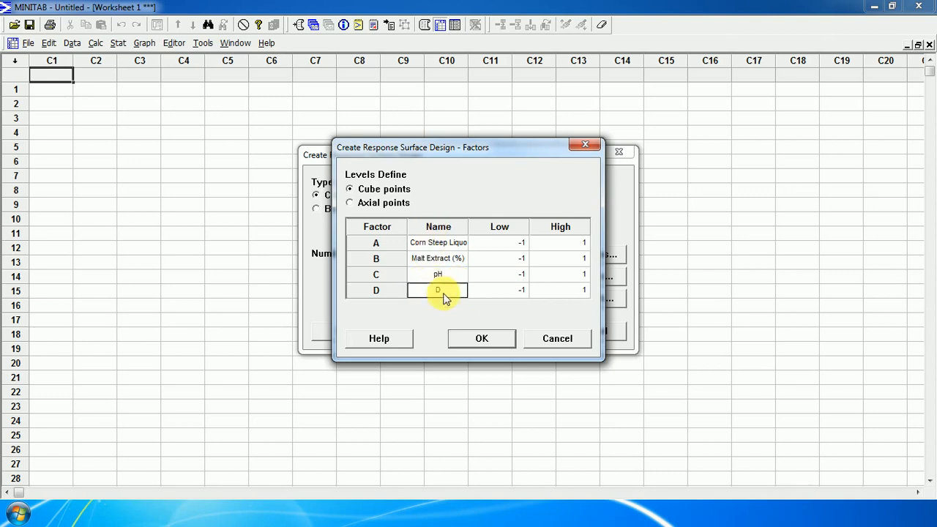
{"action": "left_click", "coordinate": [444, 298]}
{"action": "key", "text": "BackSpace"}
{"action": "type", "text": "Temperature"}
- Set the corn steep liquor factor's low level to 3 and high level to 6
{"action": "left_click", "coordinate": [521, 243]}
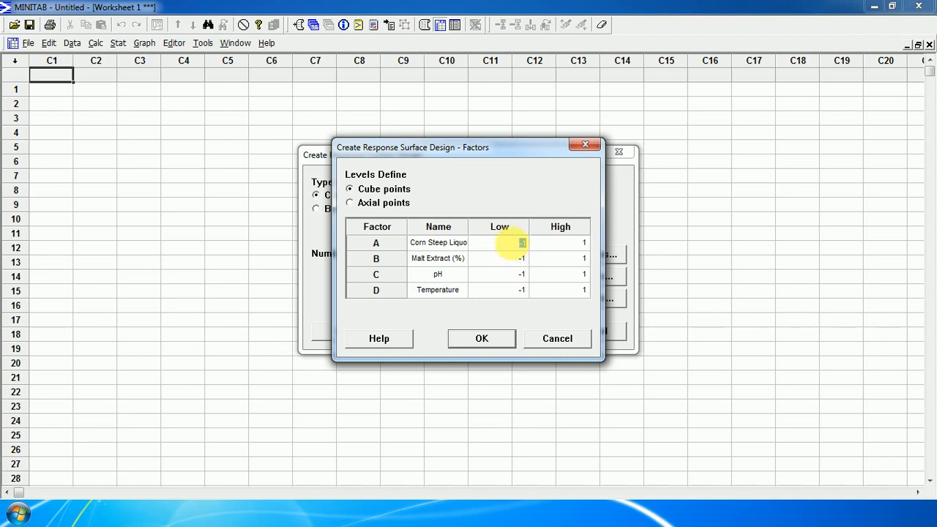
{"action": "key", "text": "BackSpace"}
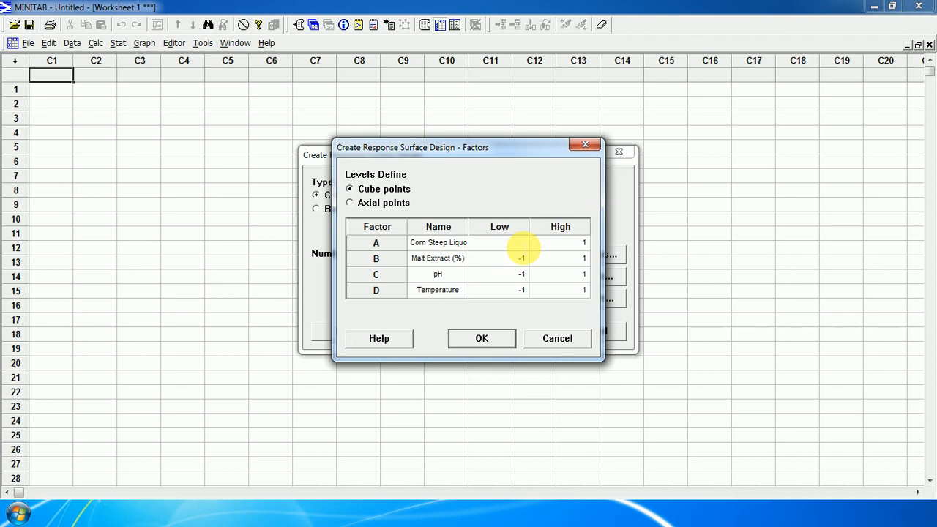
{"action": "left_click", "coordinate": [547, 246]}
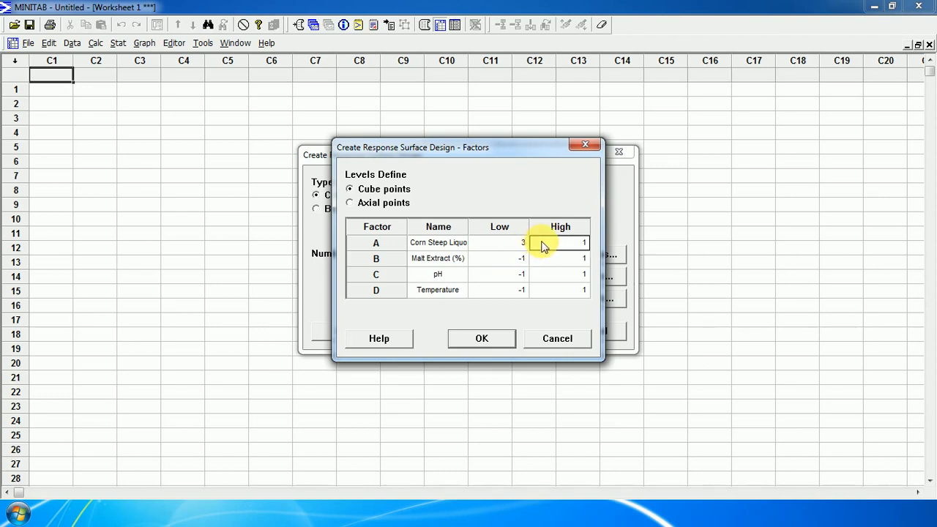
{"action": "type", "text": "6"}
- Set the malt extract factor's low level to 2 and high level to 4
{"action": "left_click", "coordinate": [522, 260]}
{"action": "left_click", "coordinate": [527, 263]}
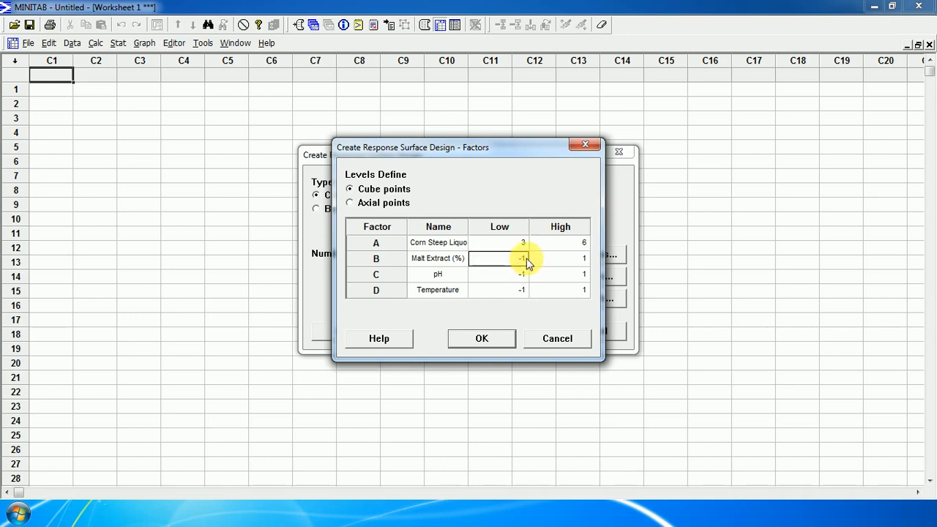
{"action": "type", "text": "2"}
{"action": "left_click", "coordinate": [586, 260]}
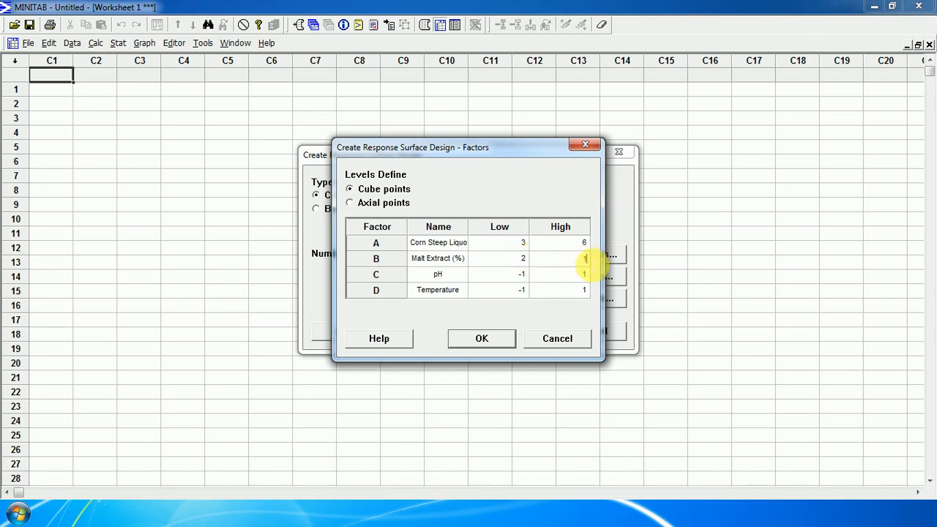
{"action": "type", "text": "4"}
{"action": "key", "text": "BackSpace"}
{"action": "key", "text": "BackSpace"}
- Set the pH factor's low level to 8 and high level to 10
{"action": "left_click", "coordinate": [526, 272]}
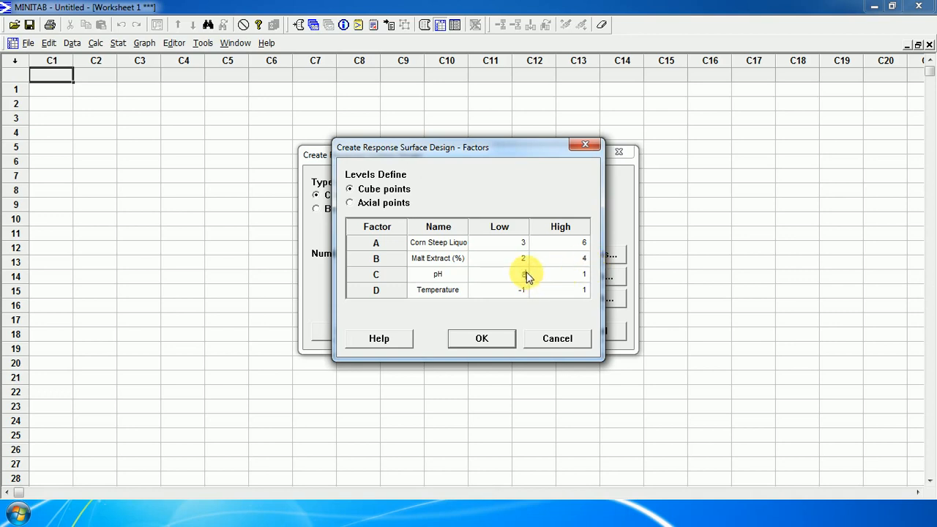
{"action": "key", "text": "BackSpace"}
{"action": "key", "text": "BackSpace"}
{"action": "type", "text": "8"}
{"action": "left_click", "coordinate": [584, 275]}
{"action": "key", "text": "BackSpace"}
{"action": "type", "text": "10"}
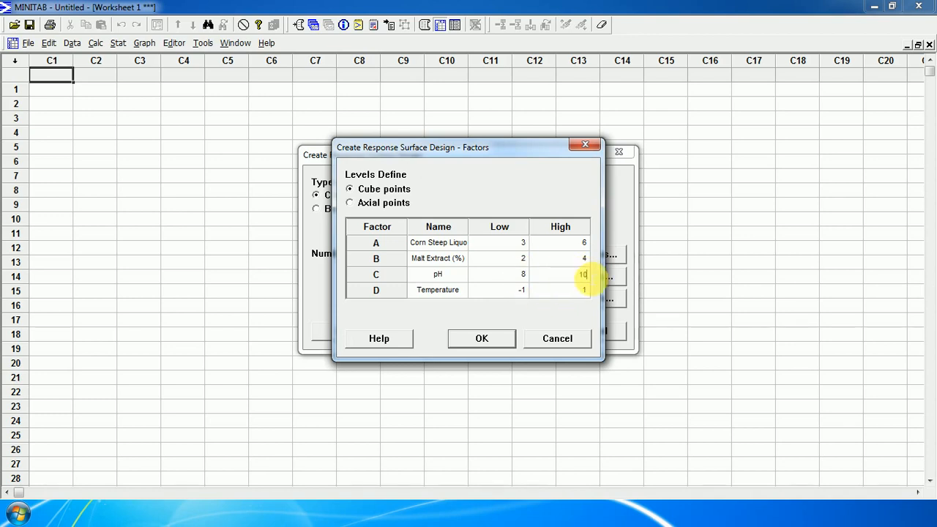
- Set the temperature factor's low level to 30 and high level to 34, and accept the factor settings
{"action": "left_click", "coordinate": [531, 308]}
{"action": "left_click", "coordinate": [523, 291]}
{"action": "key", "text": "BackSpace"}
{"action": "key", "text": "BackSpace"}
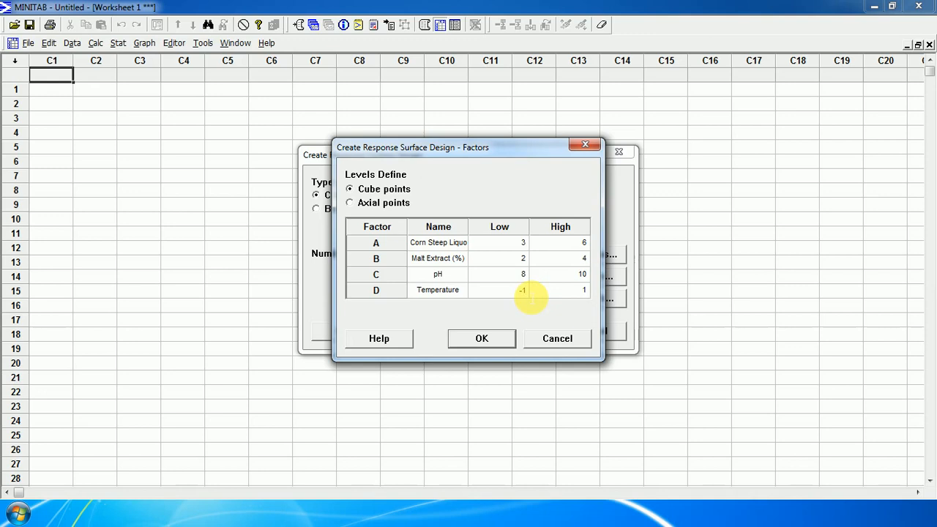
{"action": "type", "text": "30"}
{"action": "left_click", "coordinate": [590, 293]}
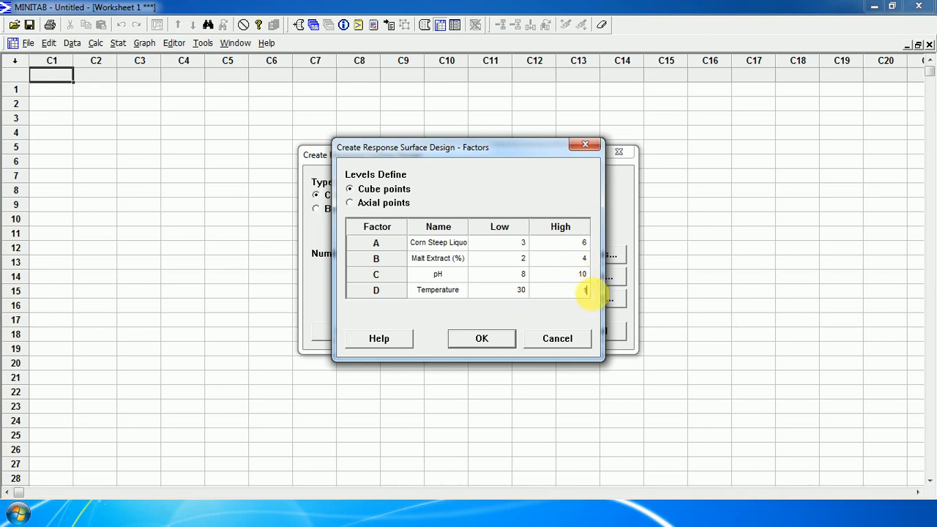
{"action": "key", "text": "BackSpace"}
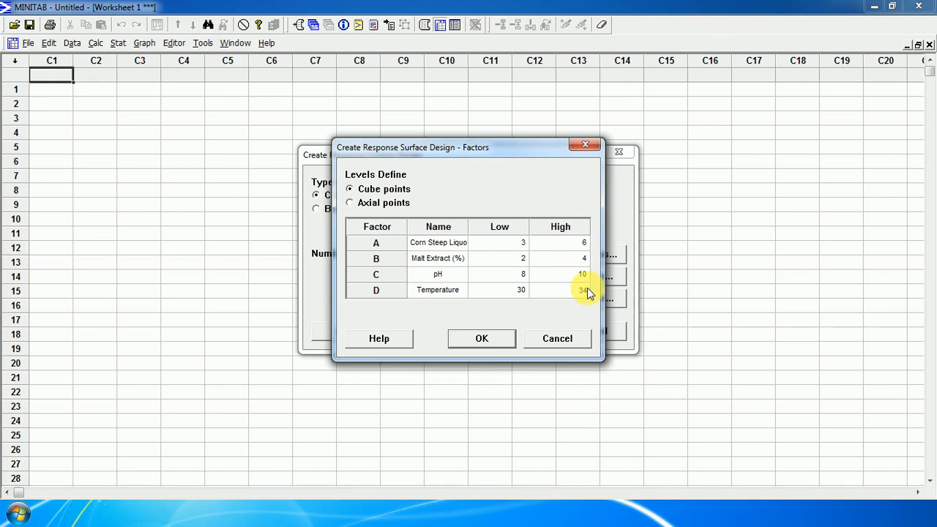
{"action": "left_click", "coordinate": [488, 339]}
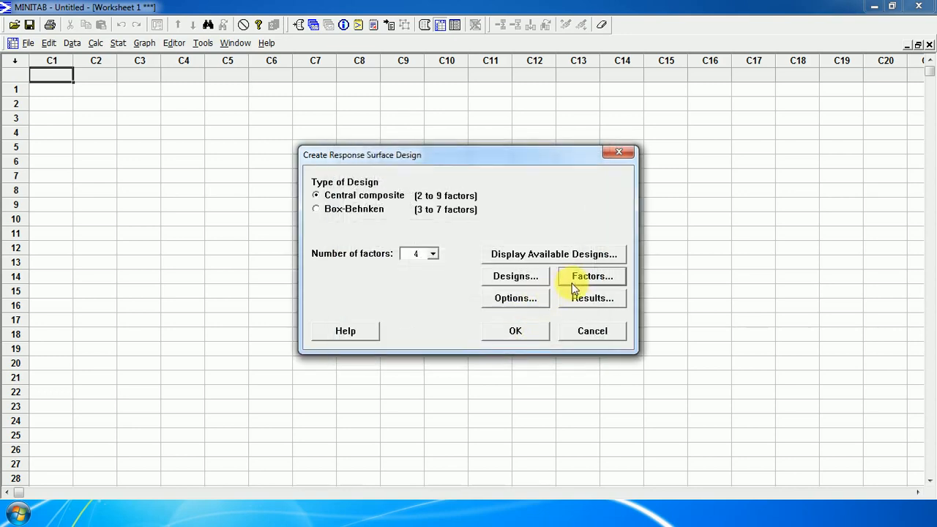
- Accept the options with randomized runs and worksheet storage, and set the printed results to summary table and design table
{"action": "left_click", "coordinate": [517, 300]}
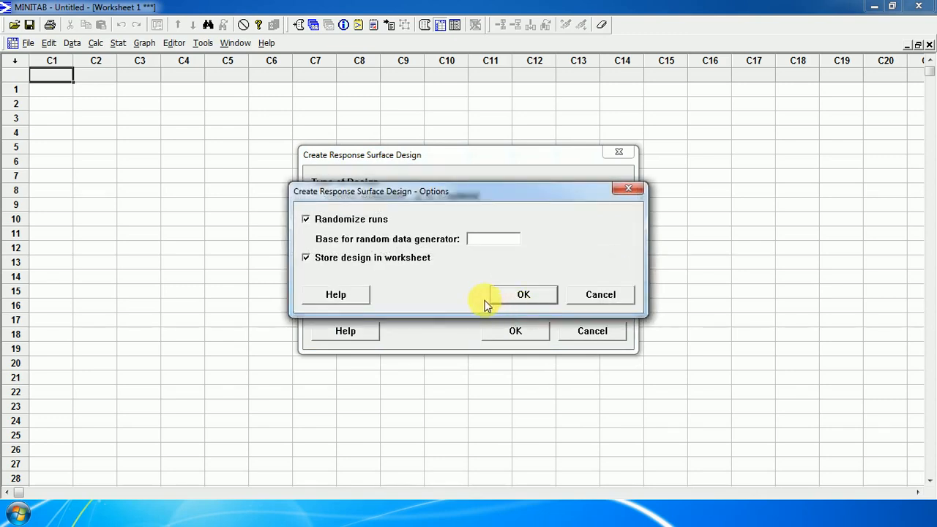
{"action": "left_click", "coordinate": [526, 299]}
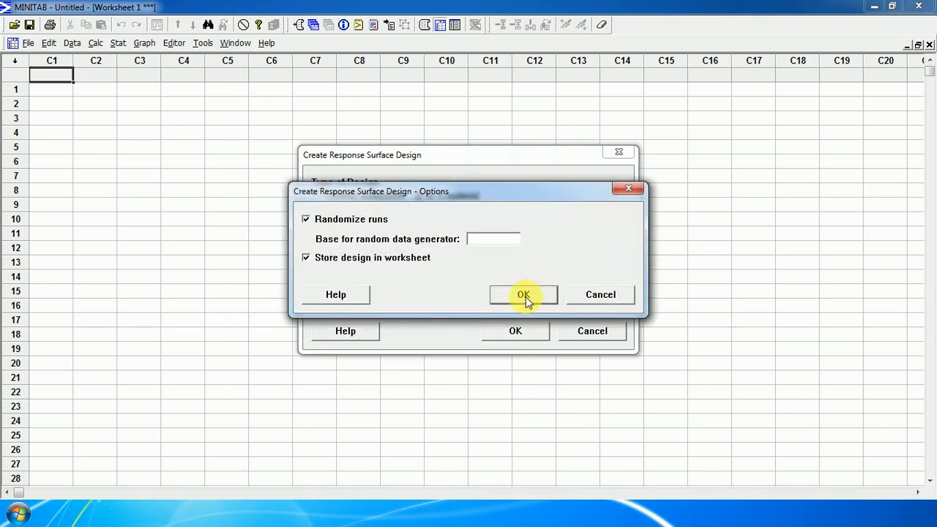
{"action": "left_click", "coordinate": [578, 301]}
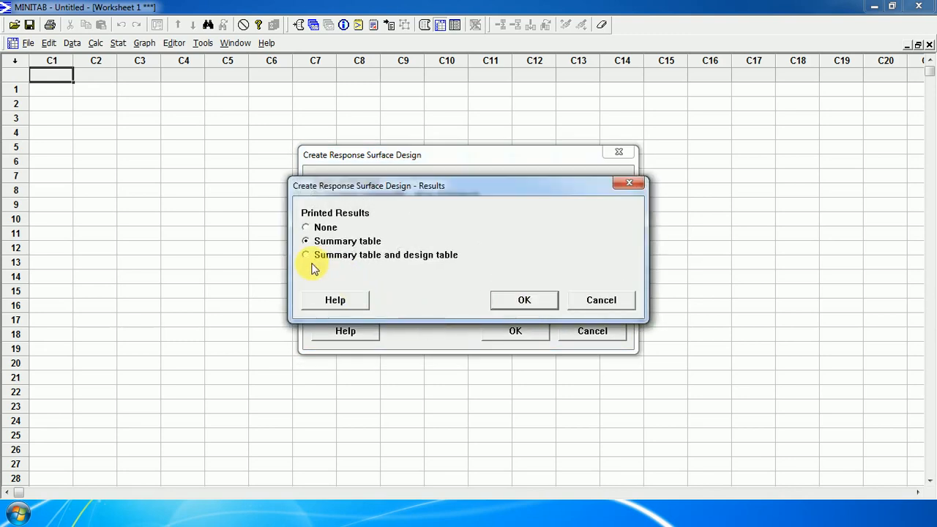
{"action": "left_click", "coordinate": [307, 256]}
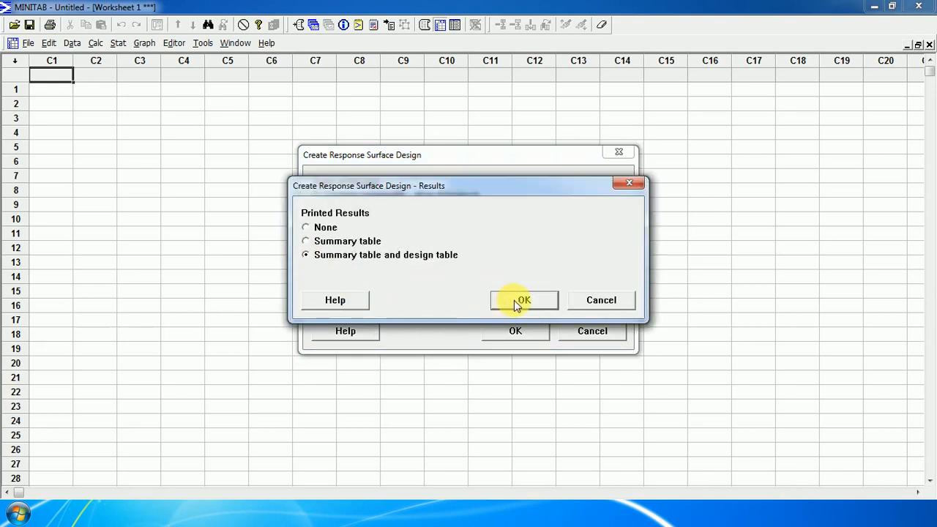
{"action": "left_click", "coordinate": [514, 300]}
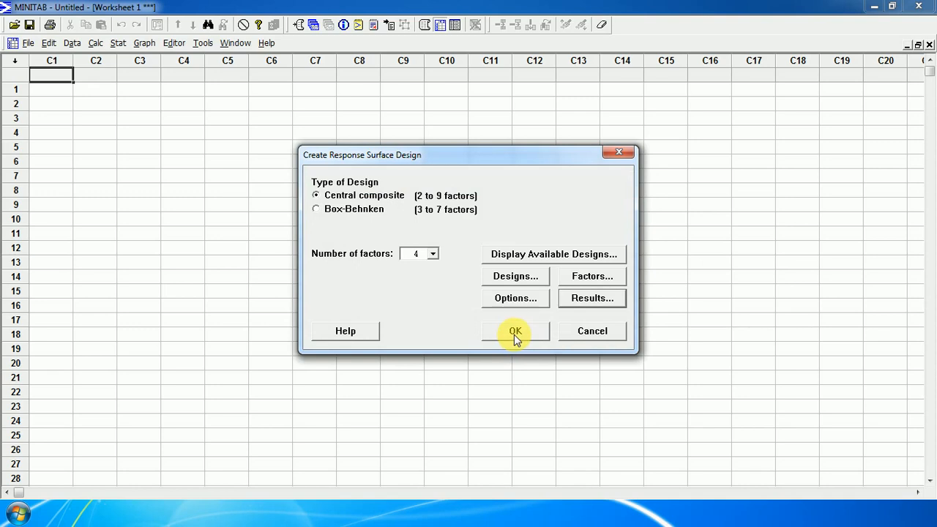
- Create the central composite design and review its summary and randomized design table in the session output
{"action": "left_click", "coordinate": [514, 335]}
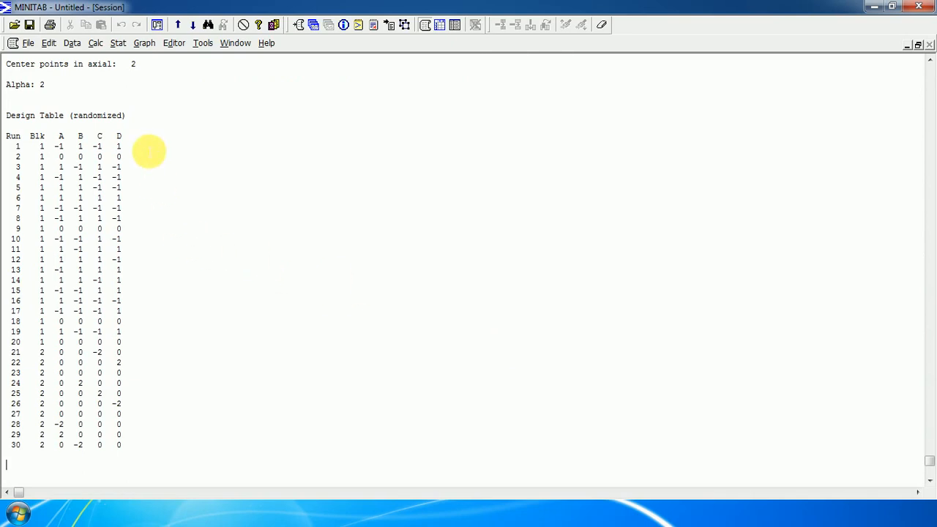
{"action": "scroll", "coordinate": [62, 117], "scroll_direction": "up", "scroll_amount": 5}
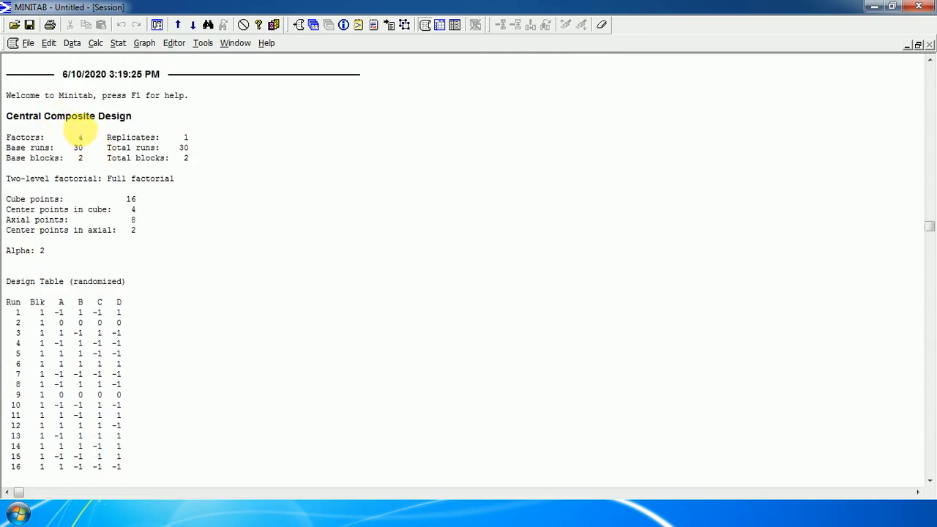
{"action": "scroll", "coordinate": [83, 120], "scroll_direction": "down", "scroll_amount": 1}
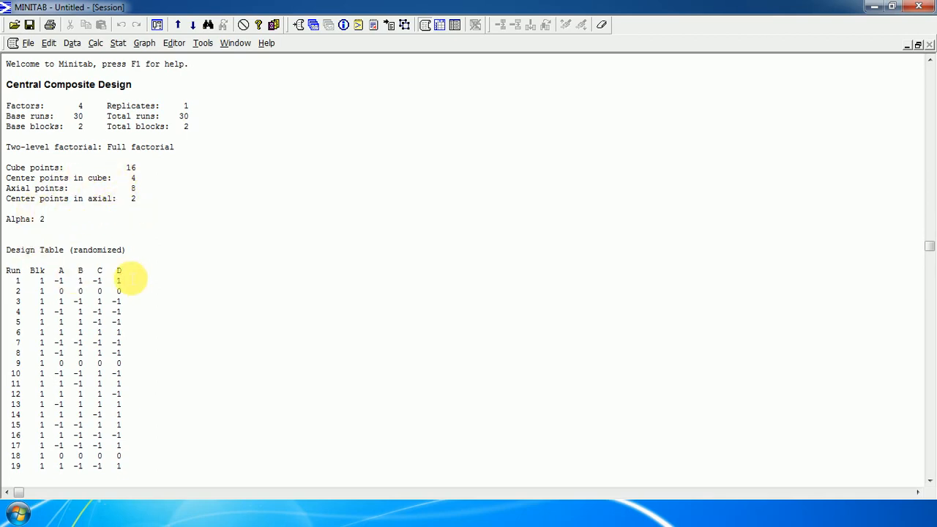
{"action": "scroll", "coordinate": [132, 278], "scroll_direction": "down", "scroll_amount": 4}
{"action": "scroll", "coordinate": [135, 279], "scroll_direction": "down", "scroll_amount": 4}
{"action": "scroll", "coordinate": [136, 279], "scroll_direction": "down", "scroll_amount": 2}
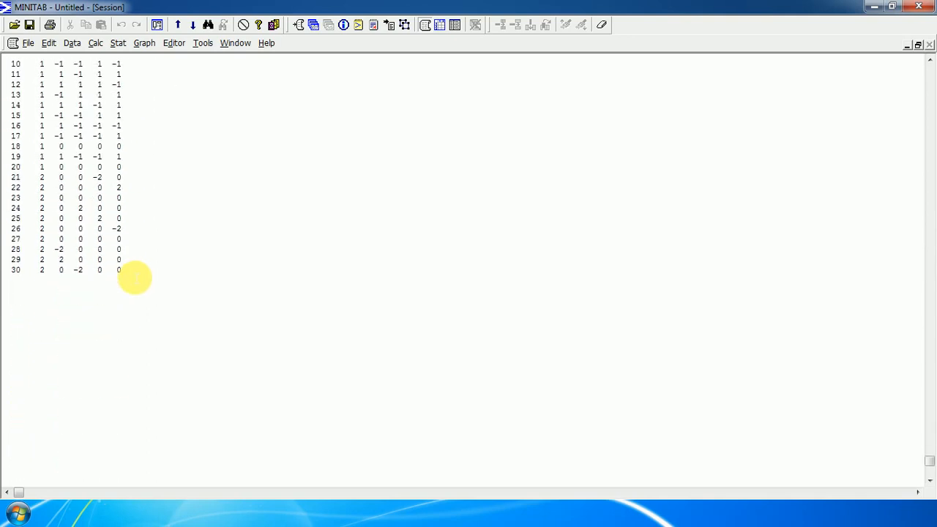
- Put the session output away to show the design worksheet, and select the first Corn Steep Liquor (%) value
{"action": "left_click", "coordinate": [907, 45]}
{"action": "left_click", "coordinate": [895, 272]}
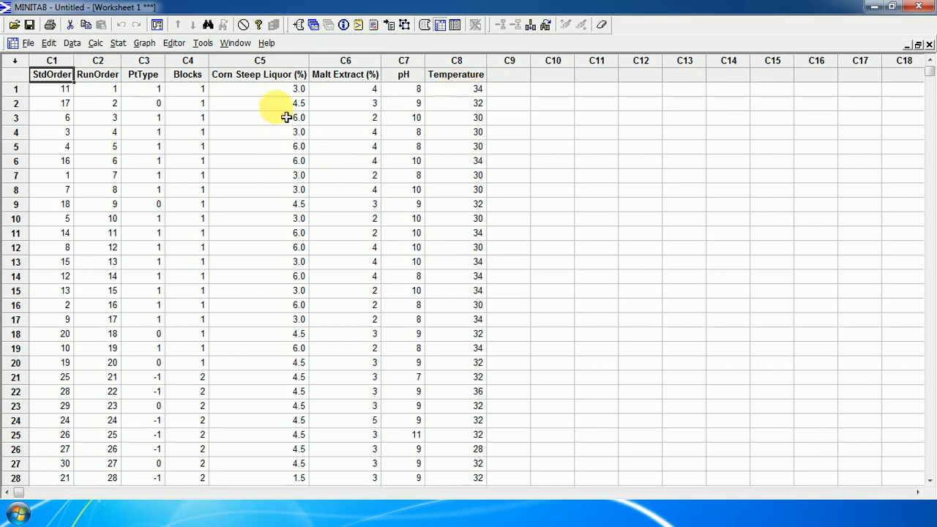
{"action": "left_click", "coordinate": [273, 94]}
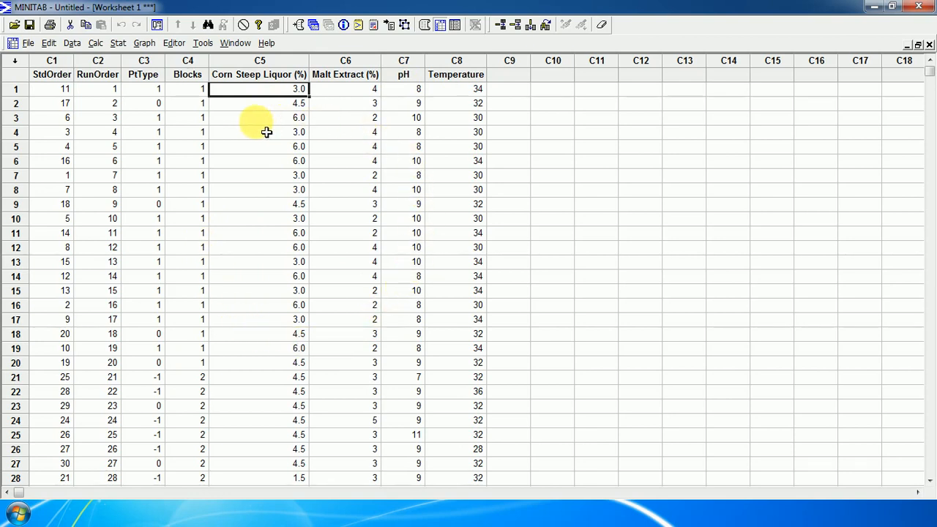
- Name the empty column C9 "Cellulase (U/mL)" as the response column
{"action": "left_click", "coordinate": [510, 78]}
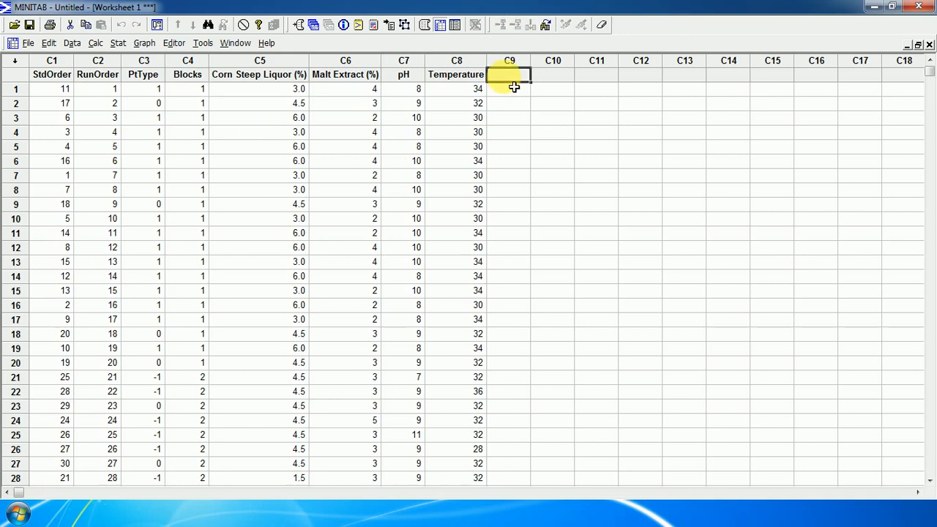
{"action": "type", "text": "Cellula"}
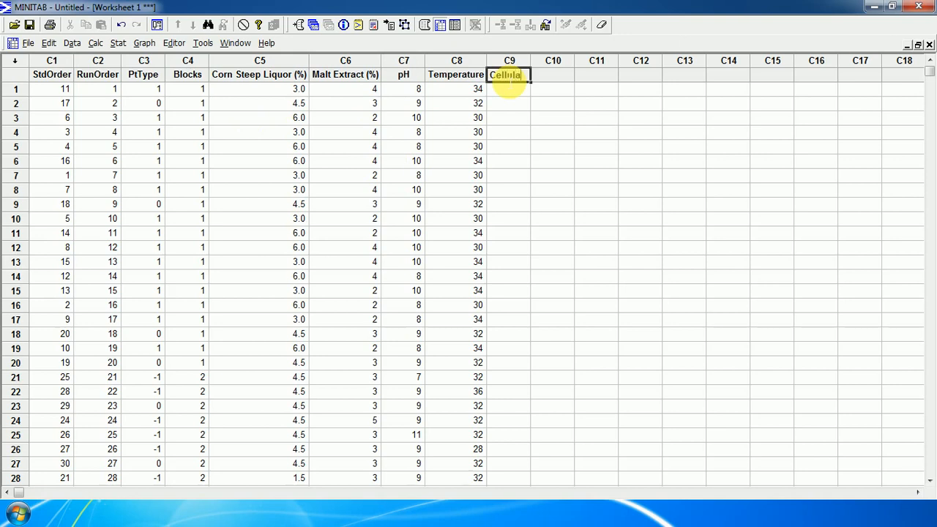
{"action": "type", "text": "se (U/mL)"}
{"action": "key", "text": "Return"}
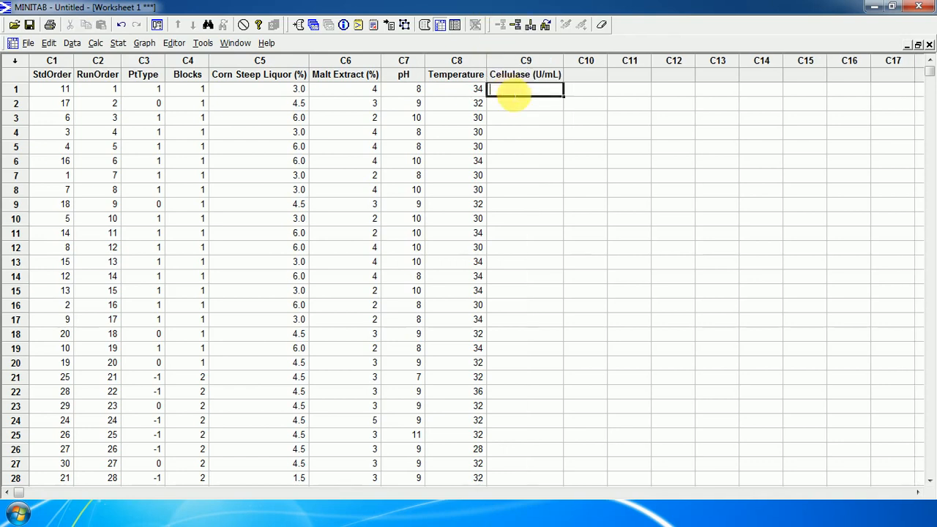
- Enter the cellulase responses 220, 230, 280 and 325 in rows 1 to 4
{"action": "type", "text": "220"}
{"action": "key", "text": "Return"}
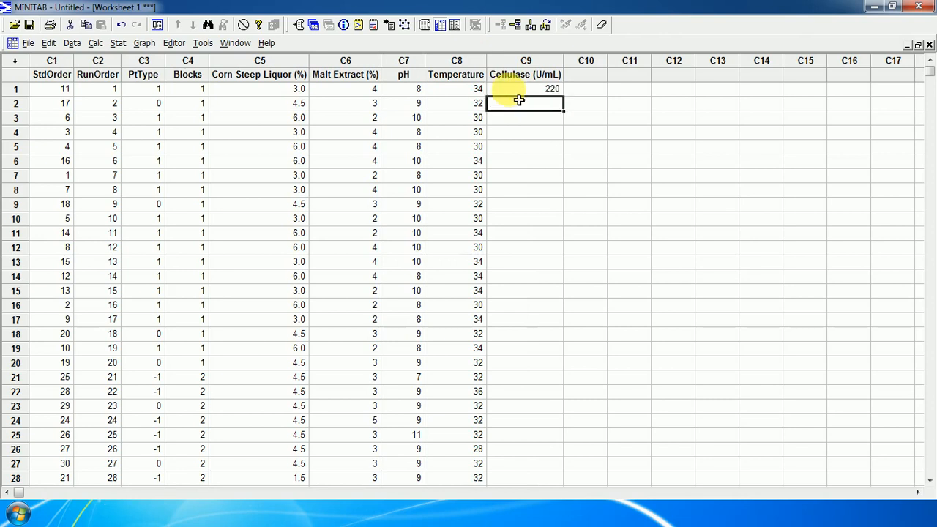
{"action": "type", "text": "230"}
{"action": "key", "text": "Return"}
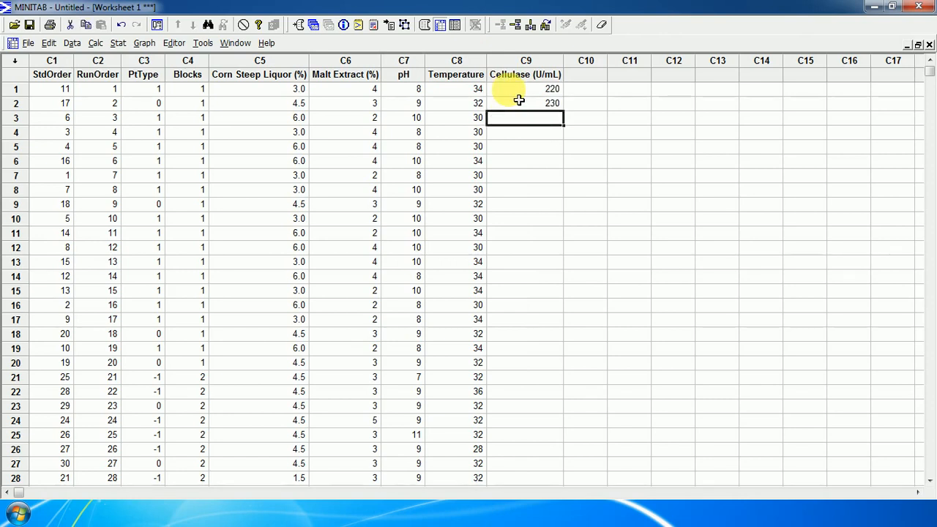
{"action": "type", "text": "280"}
{"action": "key", "text": "Return"}
{"action": "type", "text": "3"}
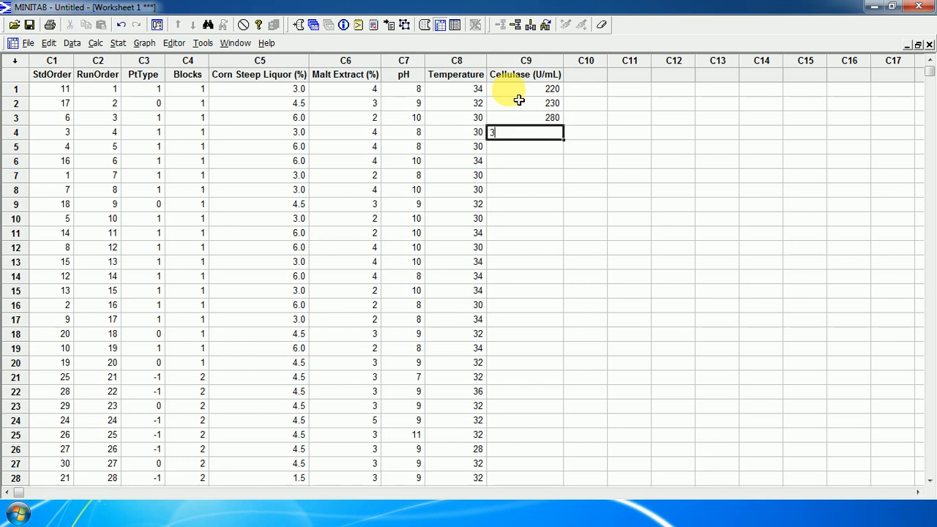
{"action": "type", "text": "25"}
{"action": "key", "text": "Return"}
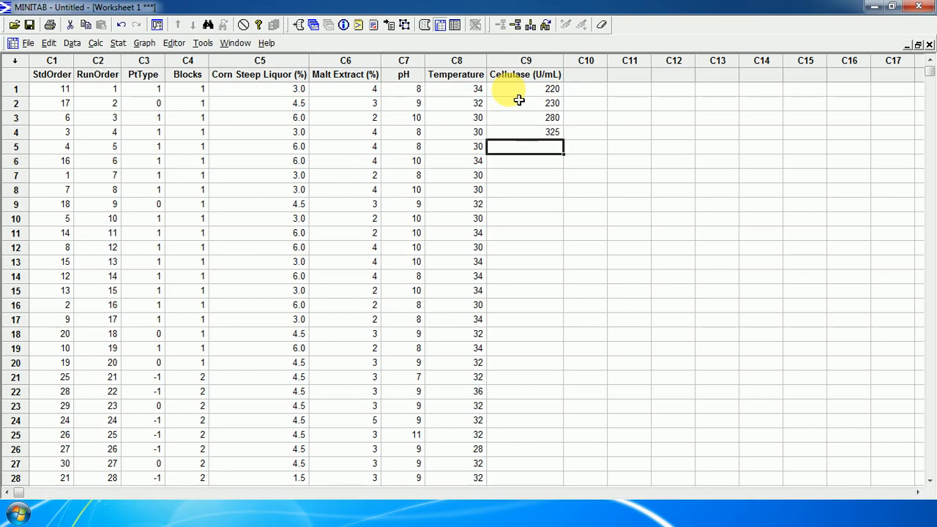
- Enter the cellulase responses 185, 147, 258 and 269 in rows 5 to 8
{"action": "type", "text": "185"}
{"action": "key", "text": "Return"}
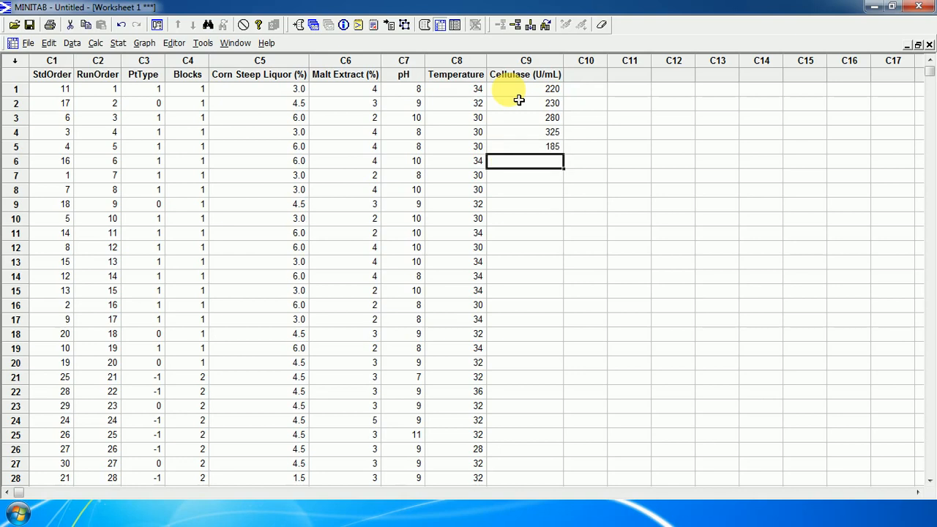
{"action": "type", "text": "147"}
{"action": "key", "text": "Return"}
{"action": "type", "text": "258"}
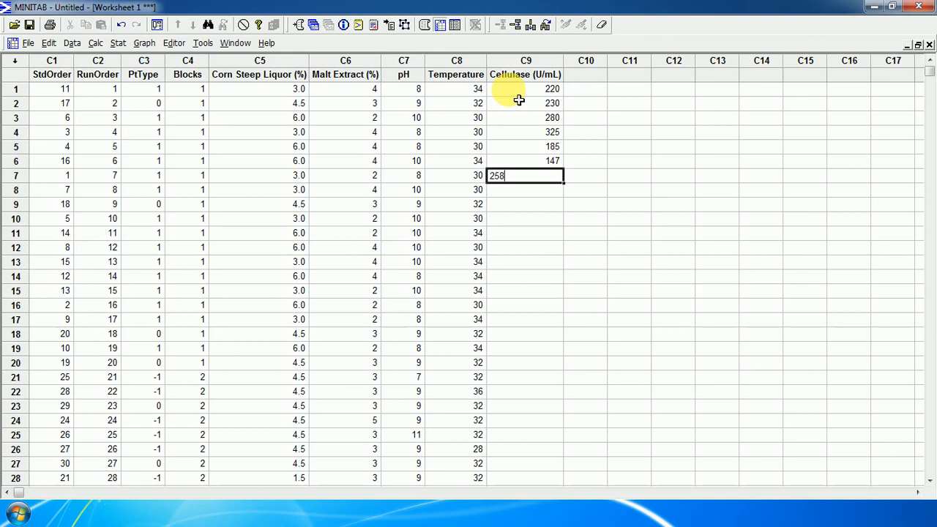
{"action": "key", "text": "Return"}
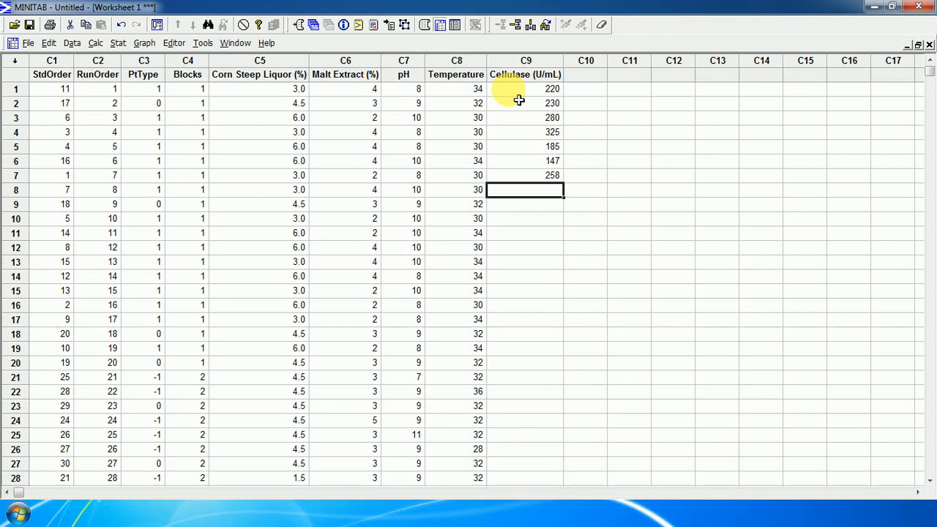
{"action": "type", "text": "269"}
{"action": "key", "text": "Return"}
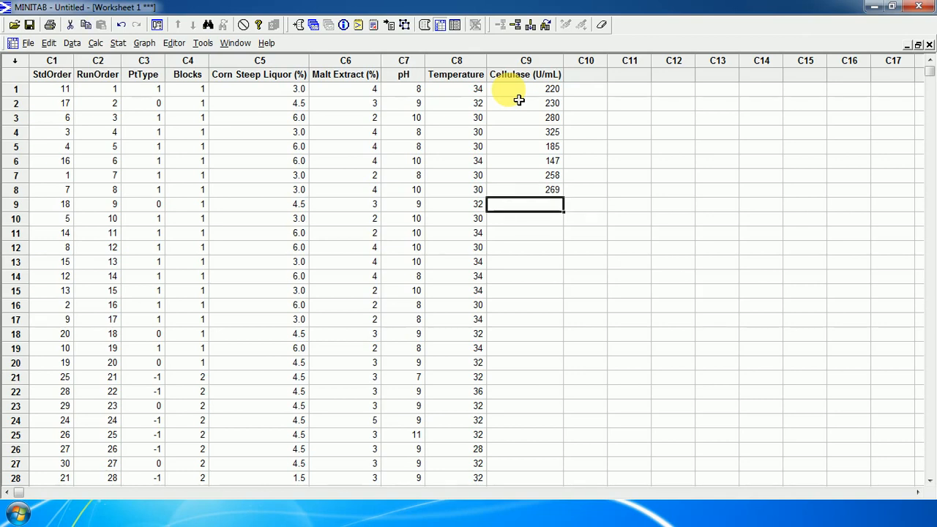
- Enter the cellulase responses 132 in row 9 and 145 in row 10, correcting the mistyped row 9 value
{"action": "type", "text": "1451143"}
{"action": "key", "text": "Return"}
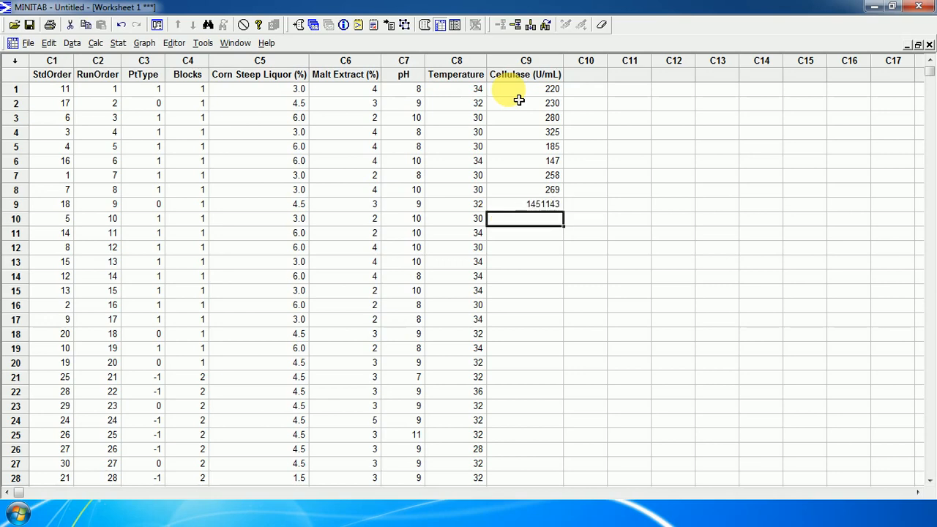
{"action": "left_click_drag", "start_coordinate": [550, 213], "coordinate": [549, 210]}
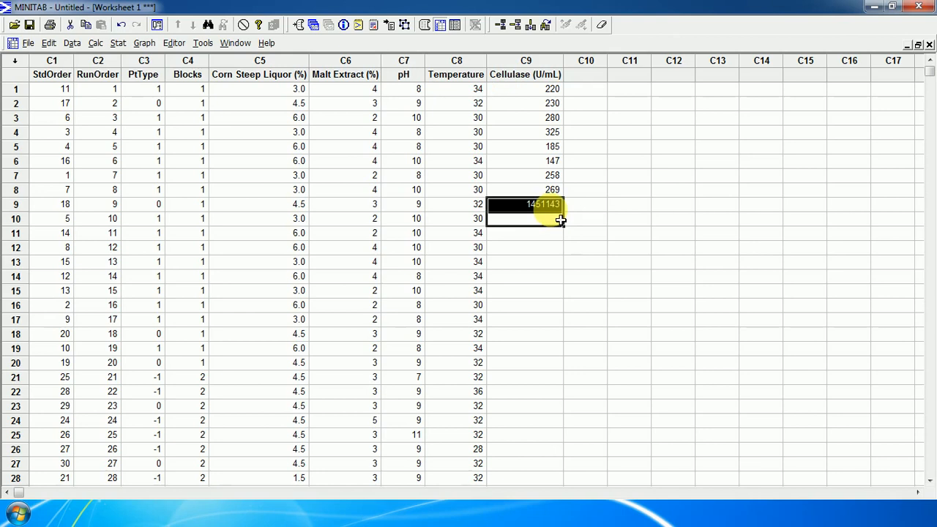
{"action": "type", "text": "145"}
{"action": "key", "text": "Return"}
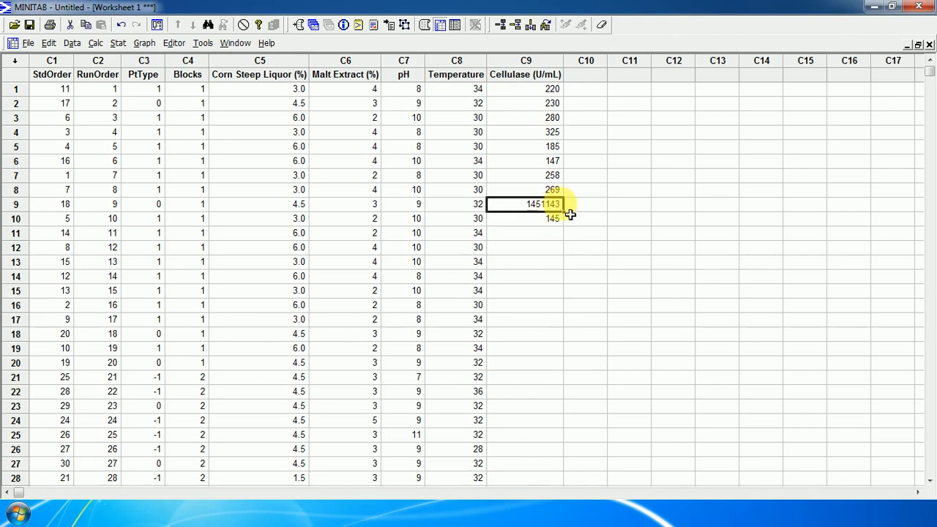
{"action": "key", "text": "Delete"}
{"action": "type", "text": "132"}
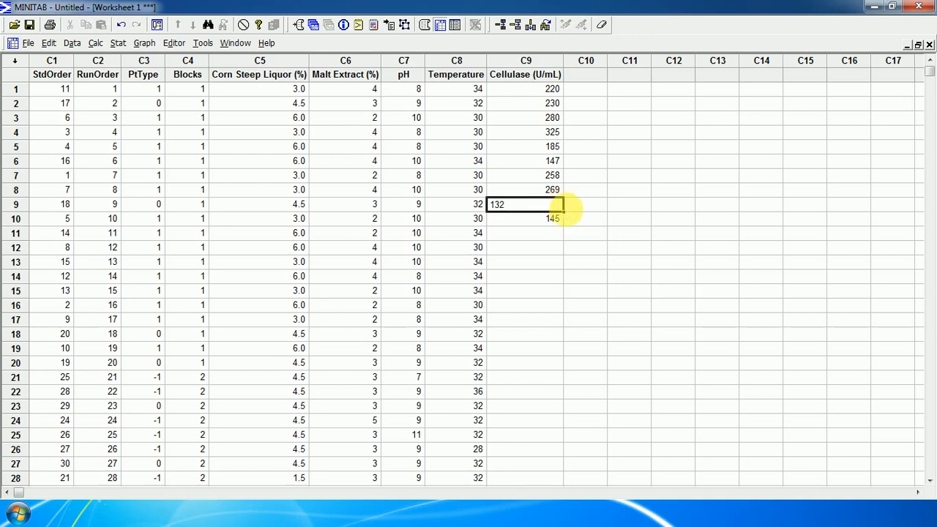
{"action": "left_click", "coordinate": [544, 245]}
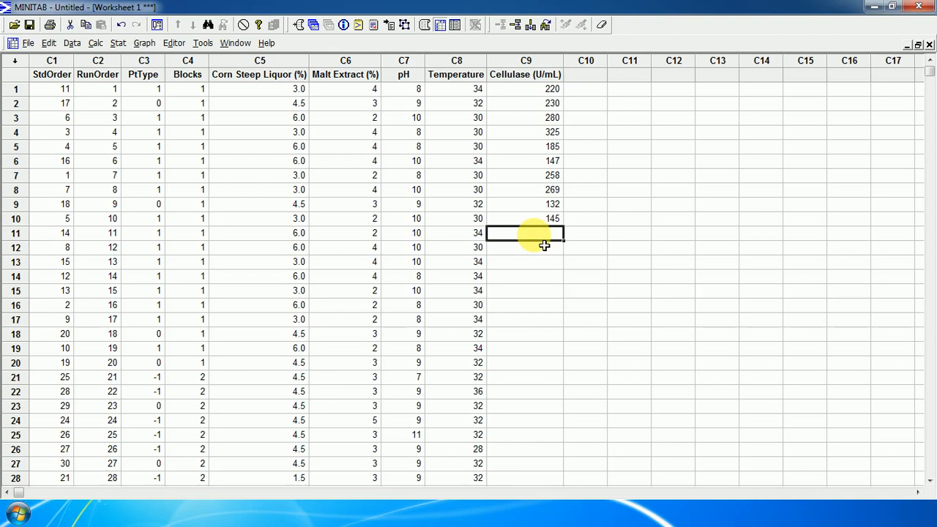
- Enter the cellulase responses 210, 230, 280 and 265 in rows 11 to 14
{"action": "type", "text": "210"}
{"action": "key", "text": "Return"}
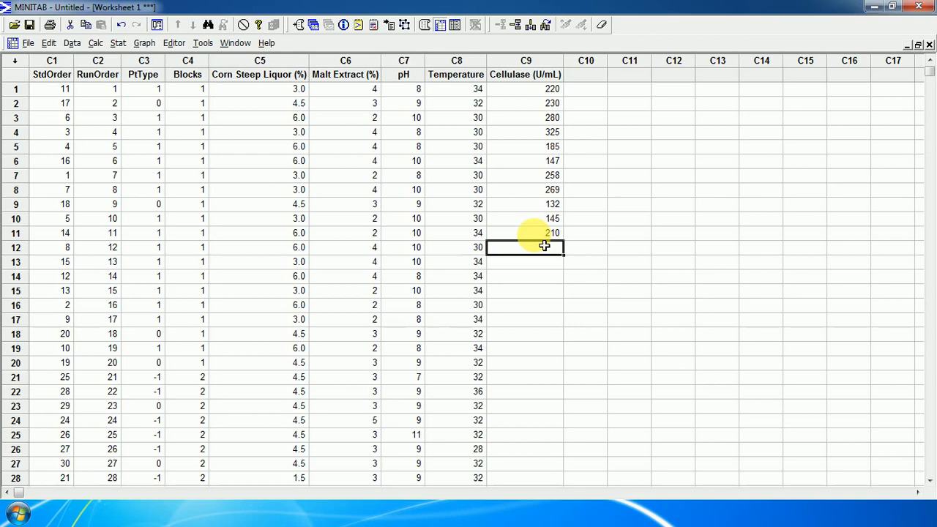
{"action": "type", "text": "230"}
{"action": "key", "text": "Return"}
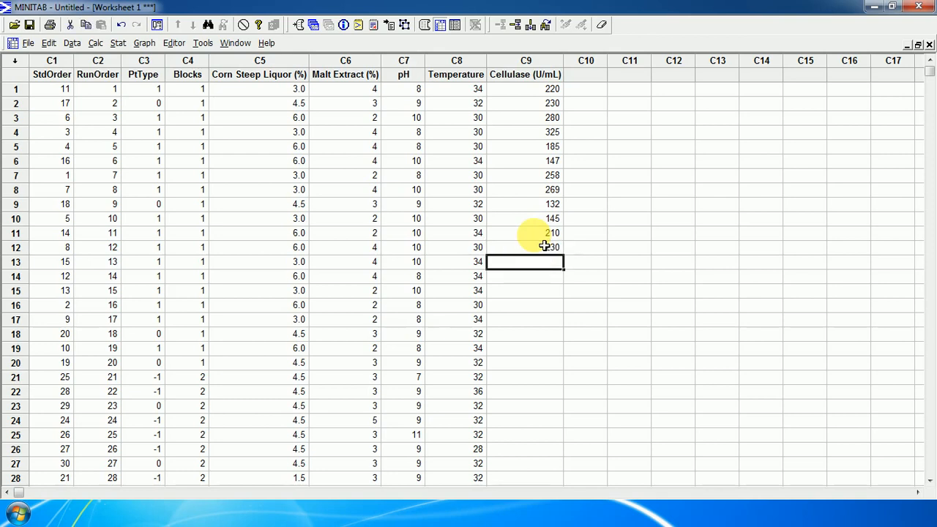
{"action": "type", "text": "280"}
{"action": "key", "text": "Return"}
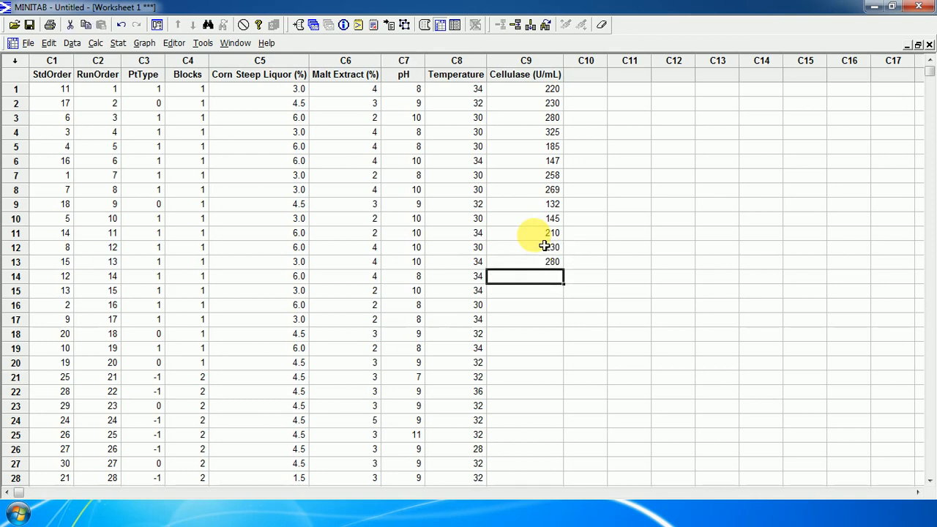
{"action": "type", "text": "265"}
{"action": "key", "text": "Return"}
- Enter the cellulase responses 247, 125 and 149 in rows 15 to 17
{"action": "type", "text": "2"}
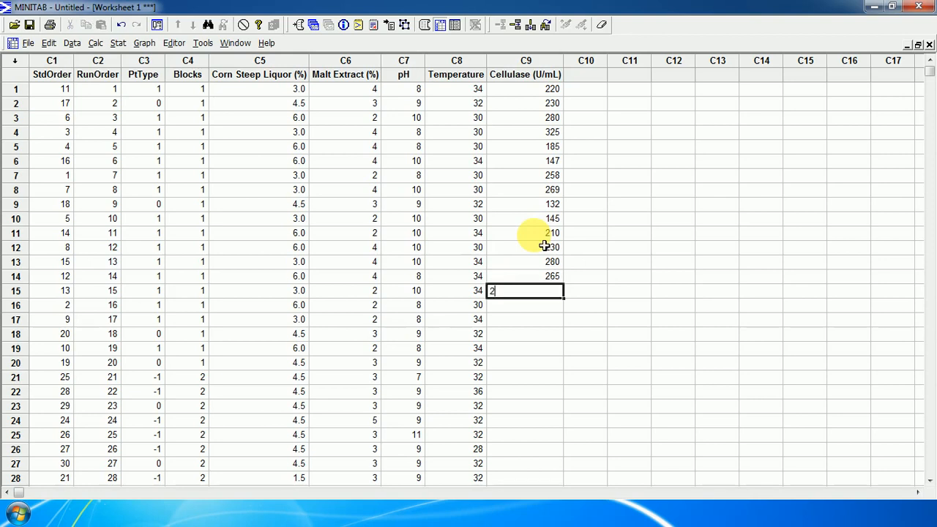
{"action": "type", "text": "47"}
{"action": "key", "text": "Return"}
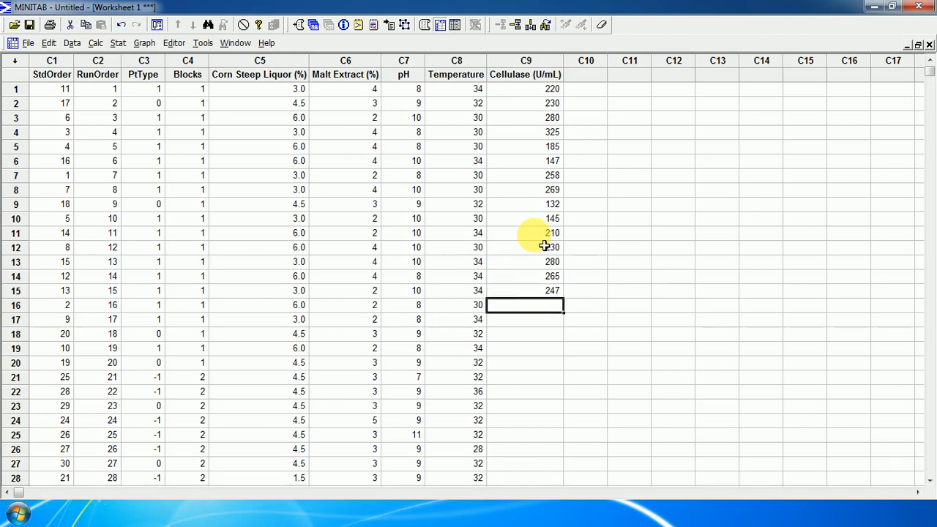
{"action": "type", "text": "125"}
{"action": "key", "text": "Return"}
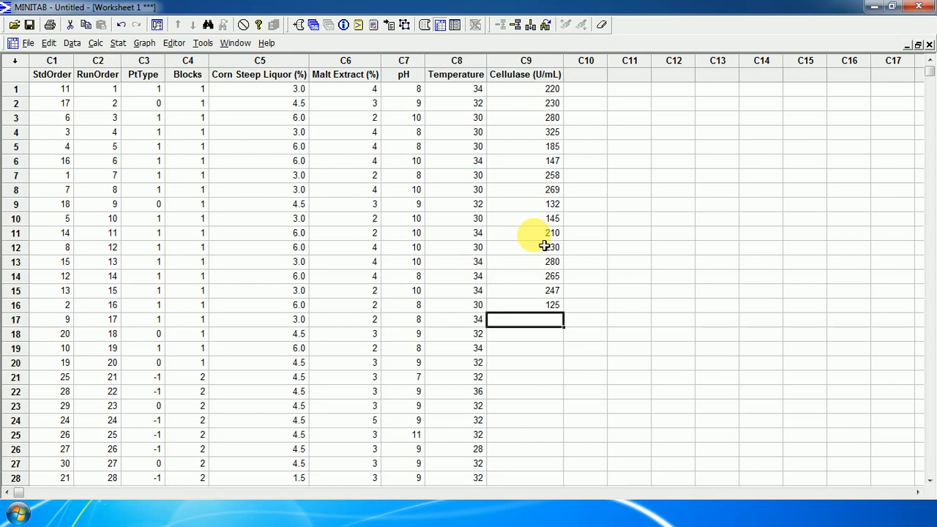
{"action": "type", "text": "149"}
{"action": "key", "text": "Return"}
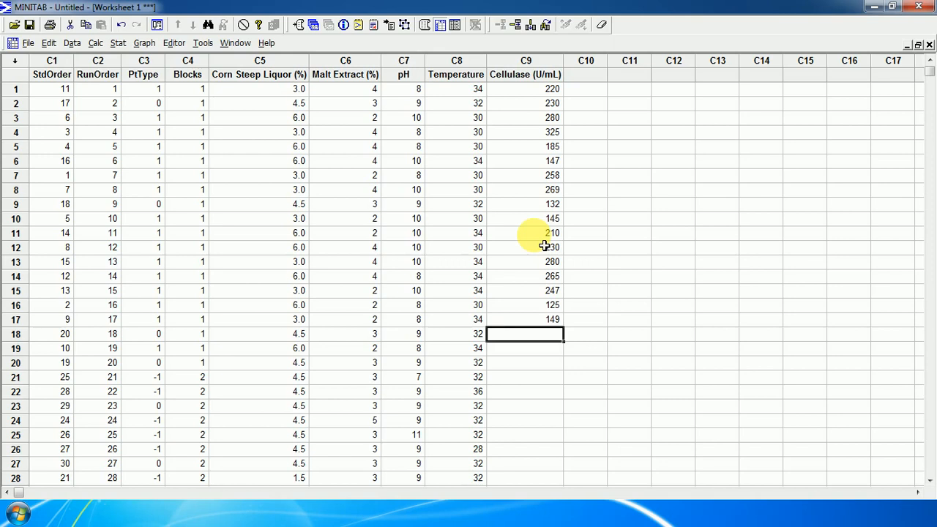
- Enter the cellulase responses 258, 253 and 247 in rows 18 to 20
{"action": "type", "text": "258"}
{"action": "key", "text": "Return"}
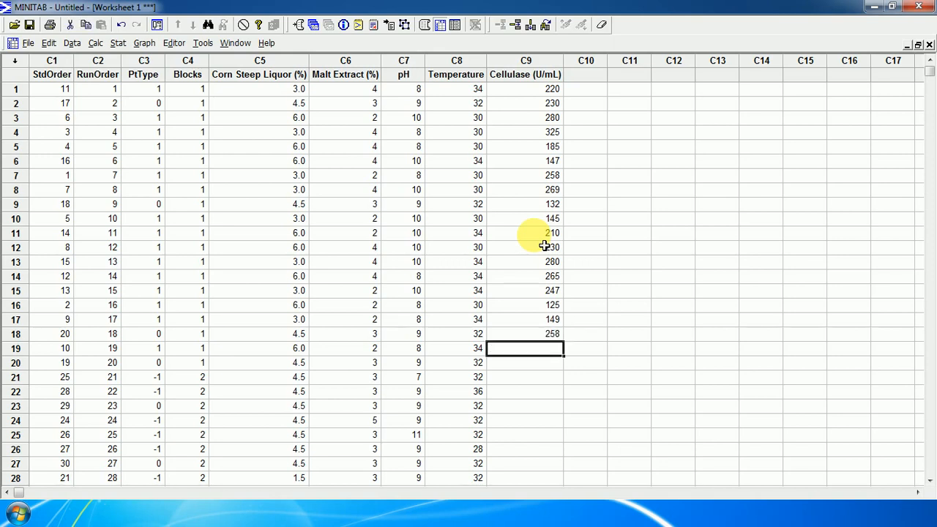
{"action": "type", "text": "253"}
{"action": "key", "text": "Return"}
{"action": "type", "text": "247"}
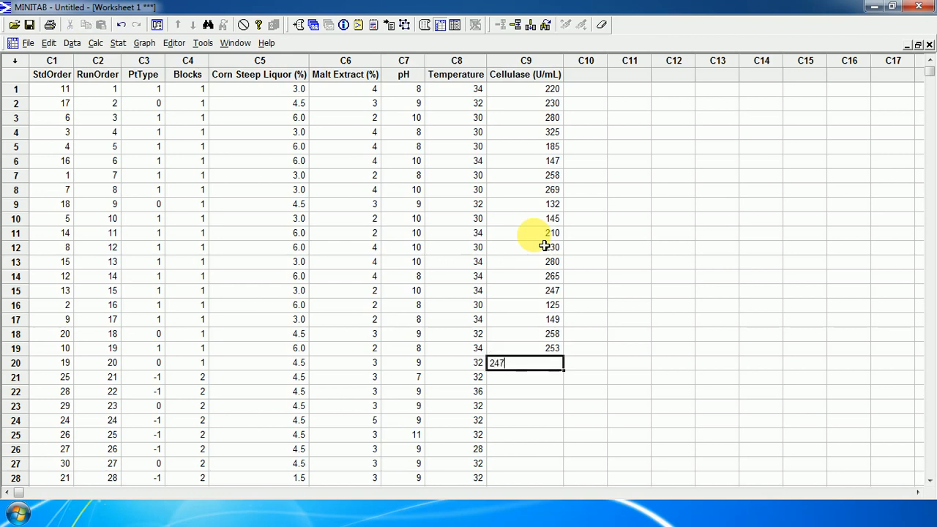
{"action": "key", "text": "Return"}
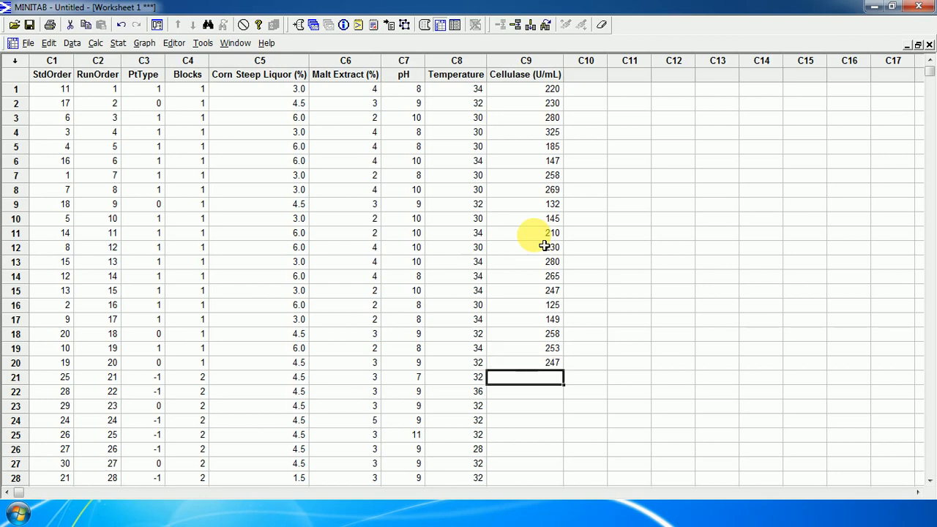
- Enter the cellulase responses 98, 321 and 147 in rows 21 to 23
{"action": "type", "text": "98"}
{"action": "key", "text": "Return"}
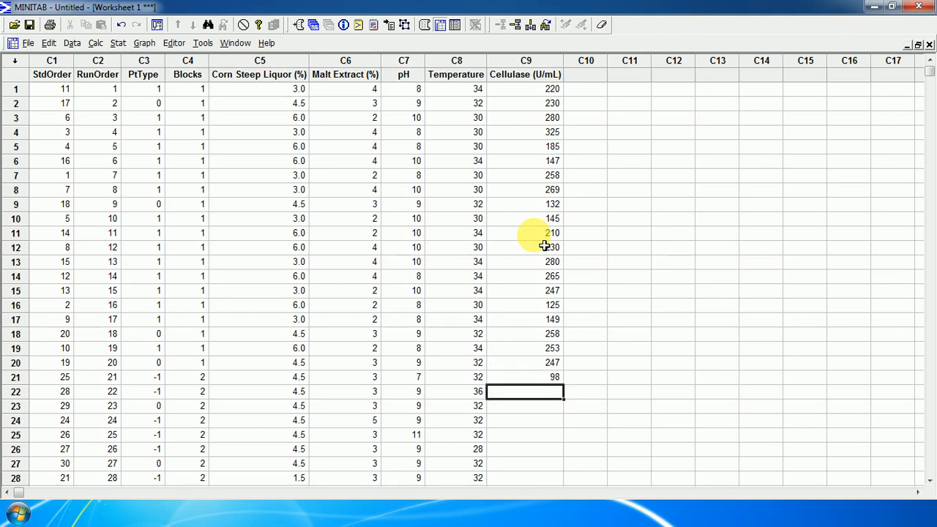
{"action": "type", "text": "321"}
{"action": "key", "text": "Return"}
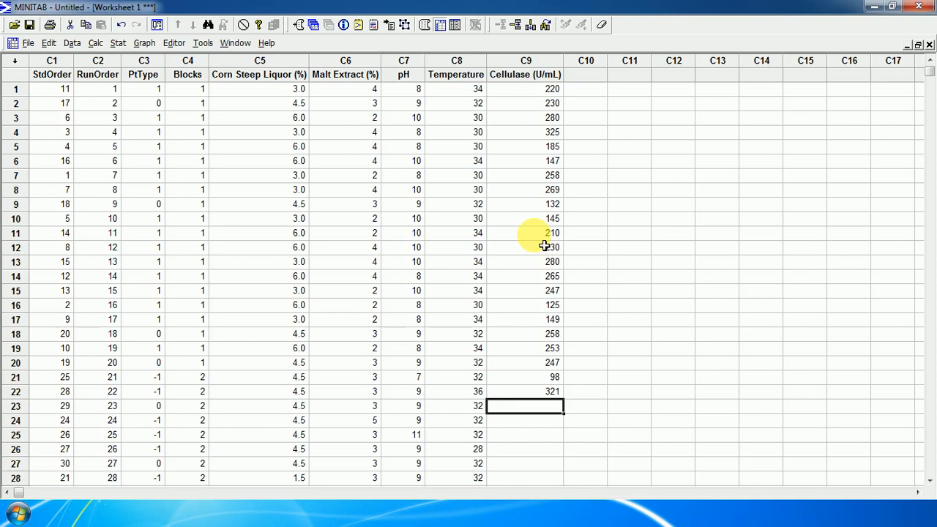
{"action": "type", "text": "47"}
{"action": "key", "text": "Return"}
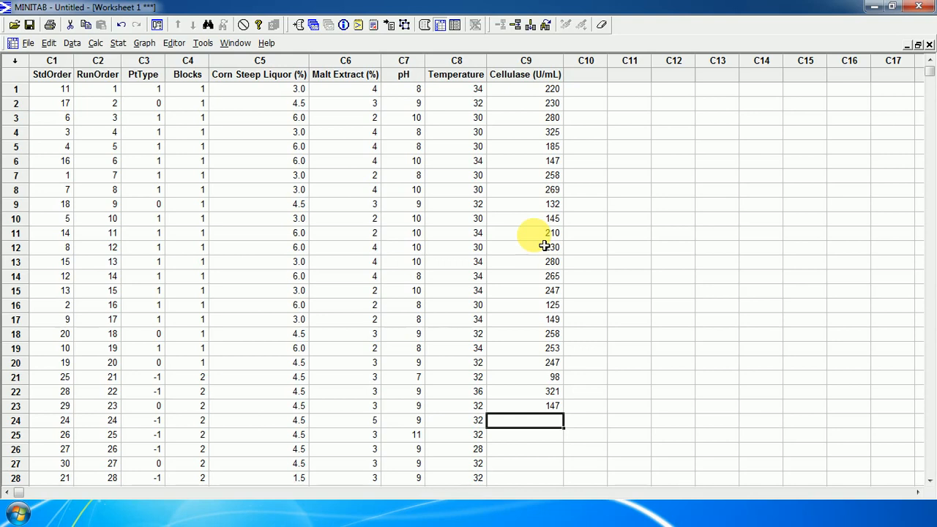
- Enter the cellulase responses 250 and 261 in rows 24 and 25
{"action": "type", "text": "2"}
{"action": "key", "text": "Return"}
{"action": "type", "text": "2"}
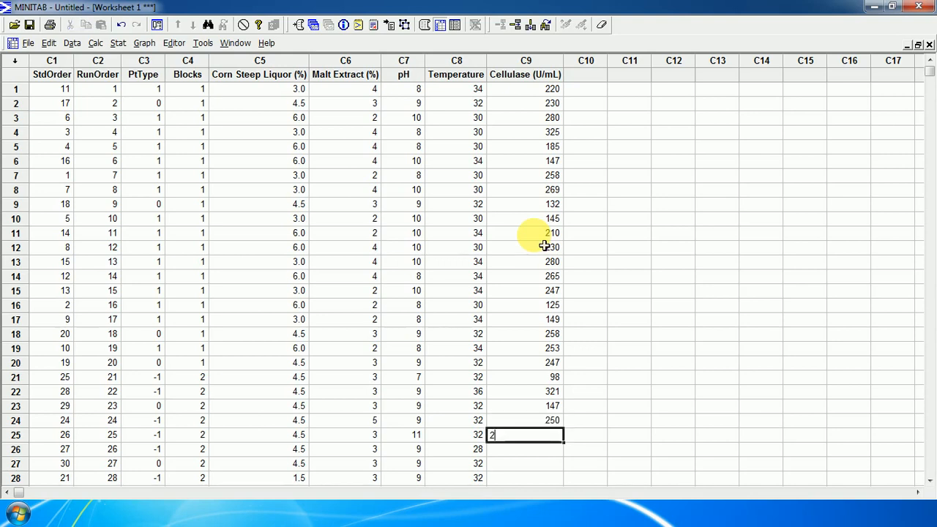
{"action": "type", "text": "61"}
{"action": "key", "text": "Return"}
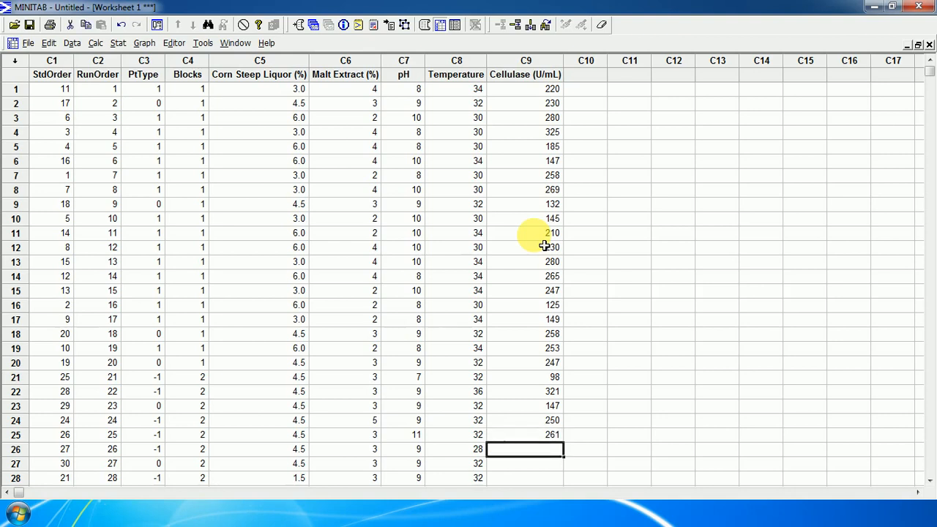
- Enter the cellulase responses 231 and 285 in rows 26 and 27
{"action": "scroll", "coordinate": [543, 246], "scroll_direction": "down", "scroll_amount": 1}
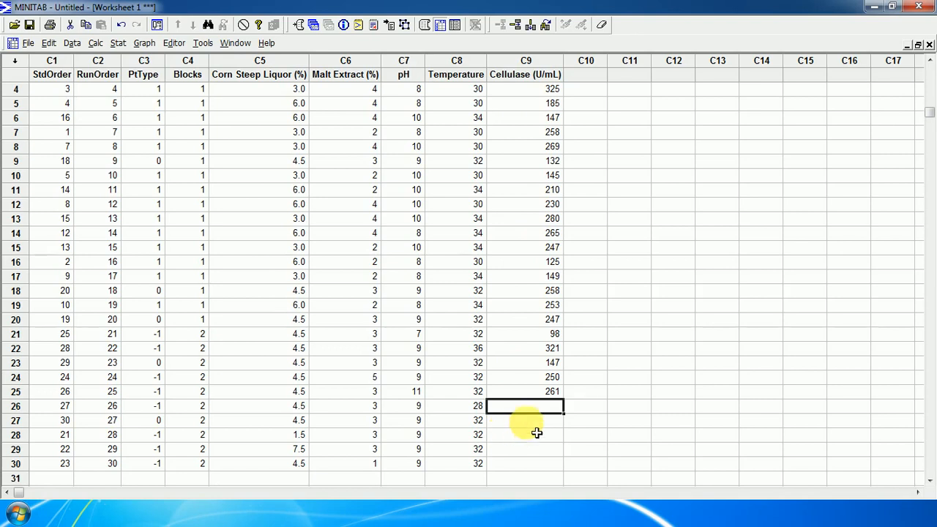
{"action": "type", "text": "231"}
{"action": "key", "text": "Return"}
{"action": "type", "text": "2"}
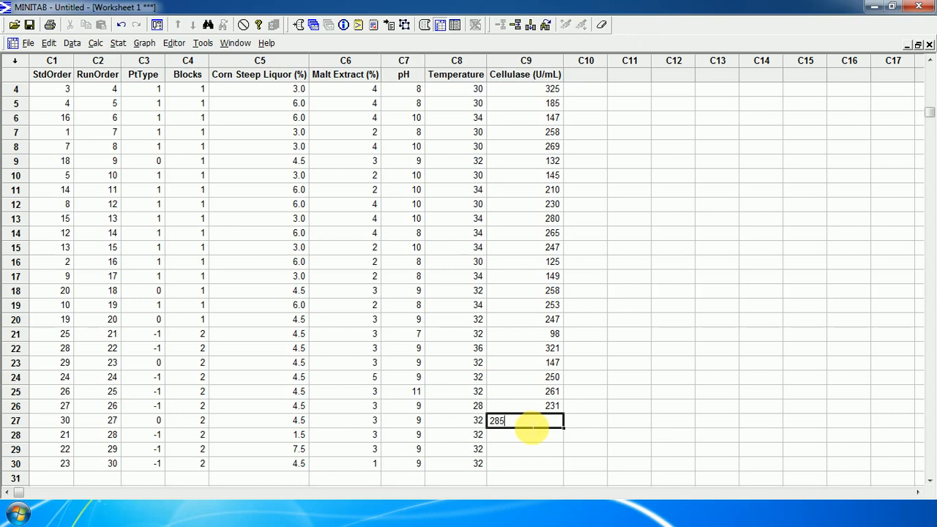
{"action": "type", "text": "85"}
{"action": "key", "text": "Return"}
- Enter the cellulase responses 270, 189 and 158 in rows 28 to 30
{"action": "type", "text": "27"}
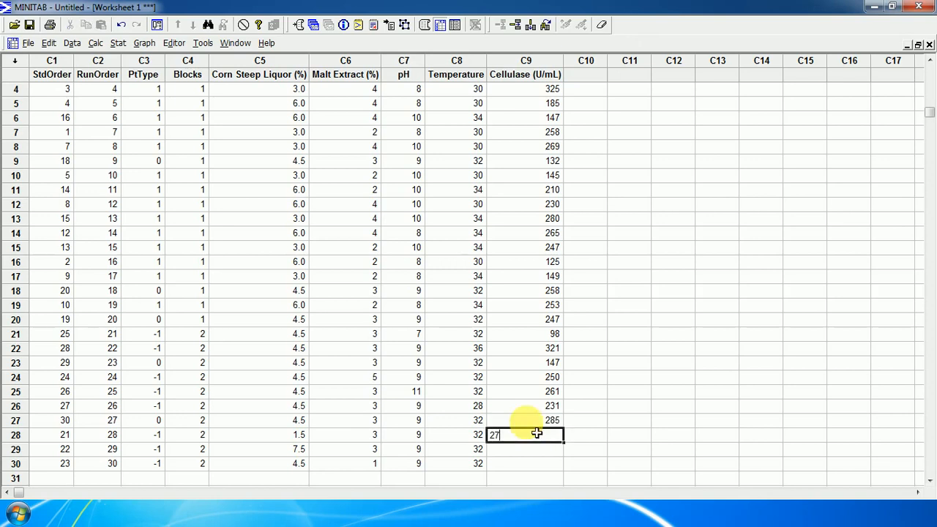
{"action": "type", "text": "0"}
{"action": "key", "text": "Return"}
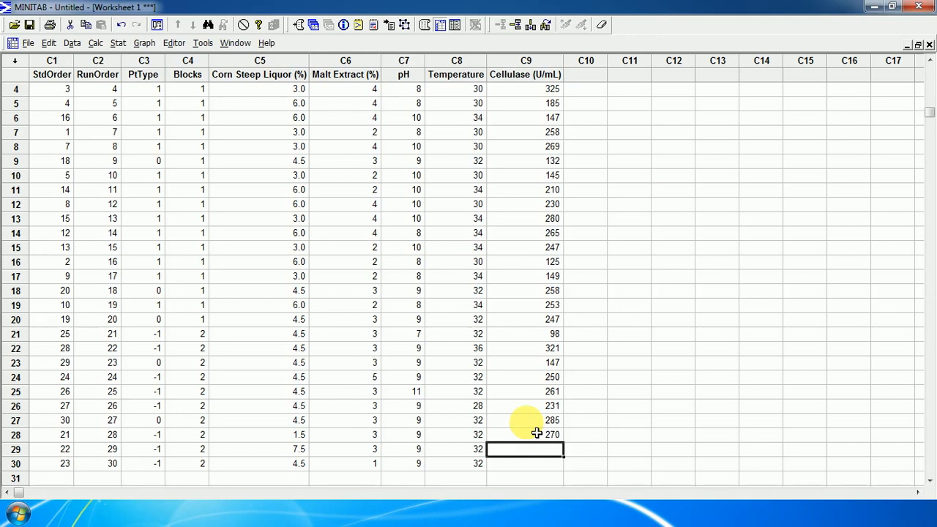
{"action": "type", "text": "189"}
{"action": "key", "text": "Return"}
{"action": "type", "text": "1"}
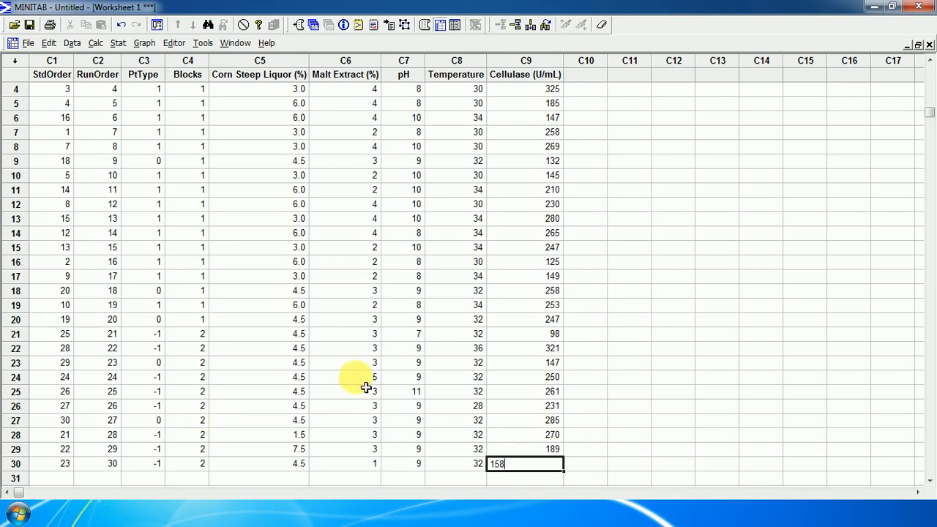
{"action": "left_click", "coordinate": [629, 380]}
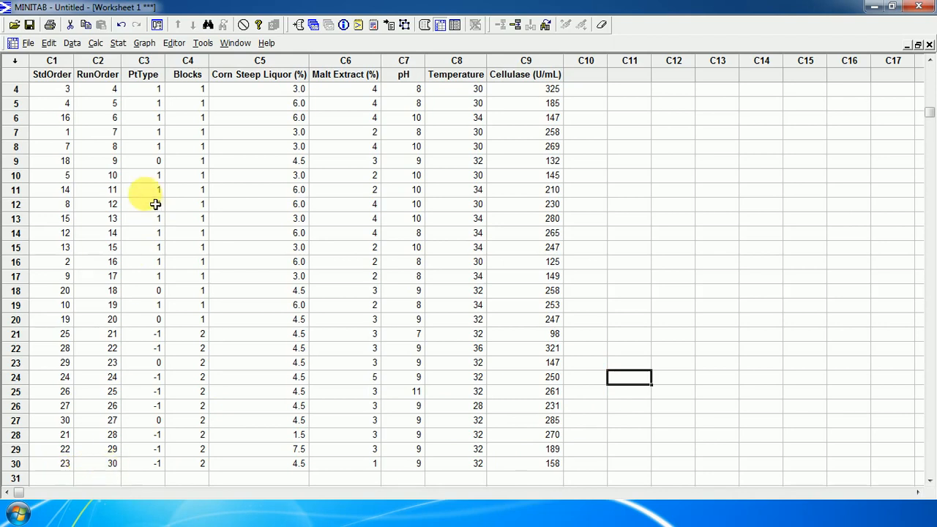
- Start a response surface design analysis with Cellulase (U/mL) as the response
{"action": "scroll", "coordinate": [227, 397], "scroll_direction": "up", "scroll_amount": 1}
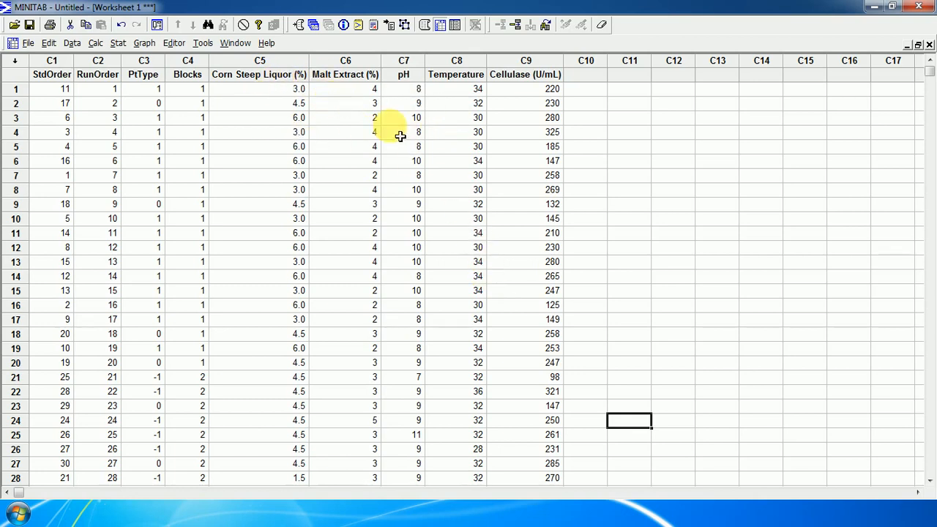
{"action": "left_click", "coordinate": [120, 44]}
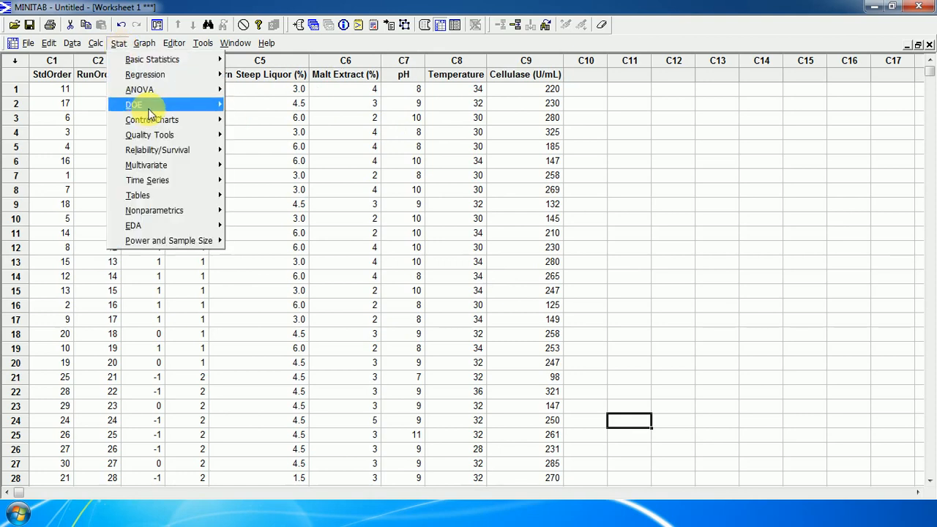
{"action": "mouse_move", "coordinate": [151, 108]}
{"action": "mouse_move", "coordinate": [274, 124]}
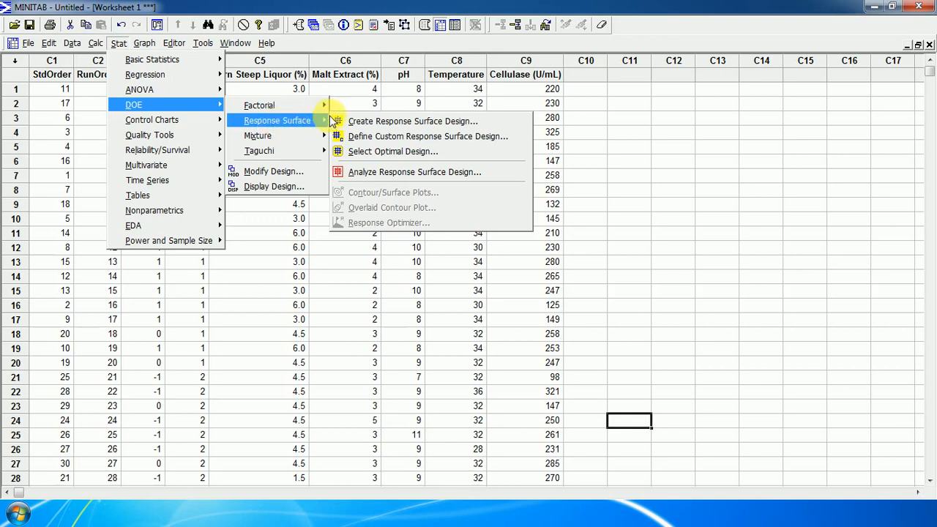
{"action": "left_click", "coordinate": [358, 172]}
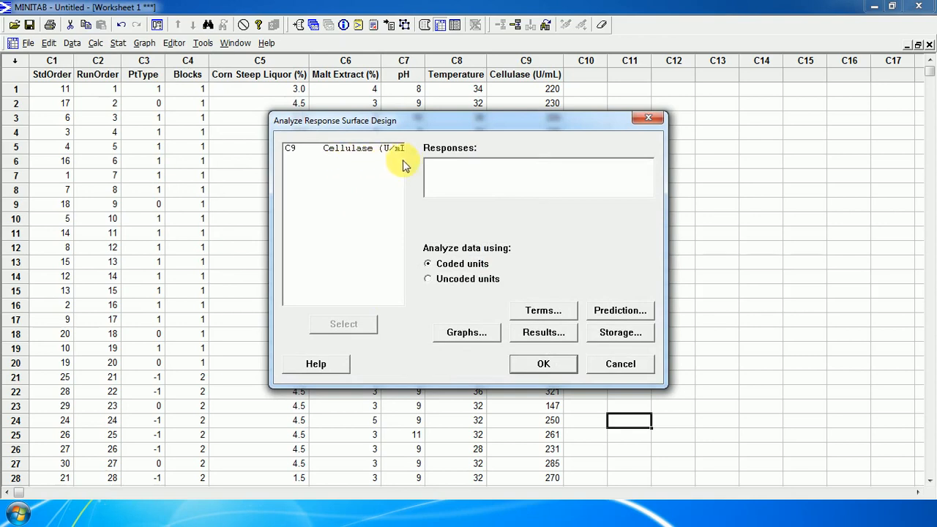
{"action": "left_click_drag", "start_coordinate": [456, 128], "coordinate": [494, 129]}
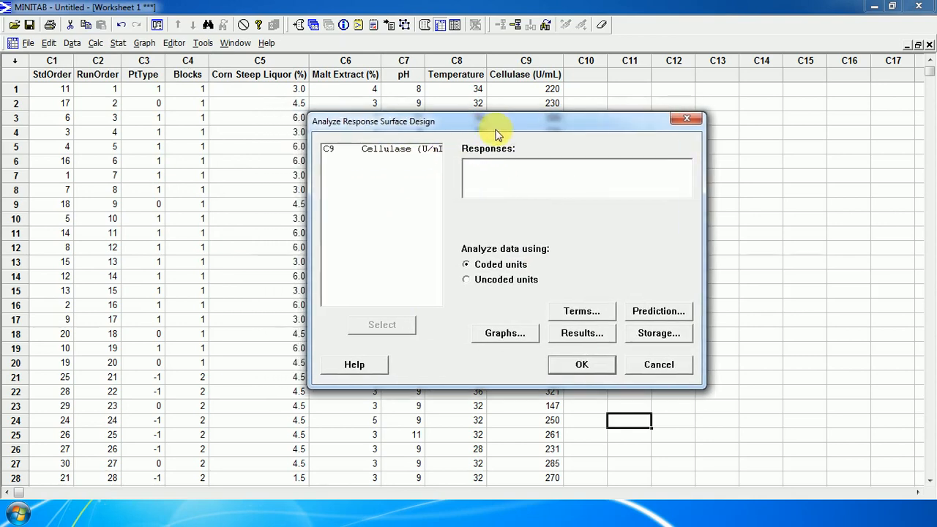
{"action": "double_click", "coordinate": [390, 151]}
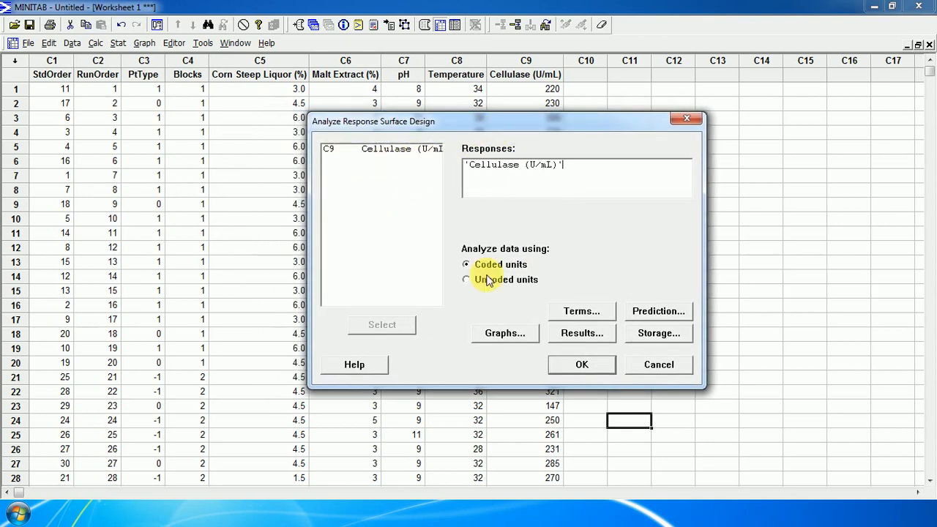
- Accept the full quadratic terms with blocks included in the model and the prediction settings at a confidence level of 95
{"action": "left_click", "coordinate": [594, 314]}
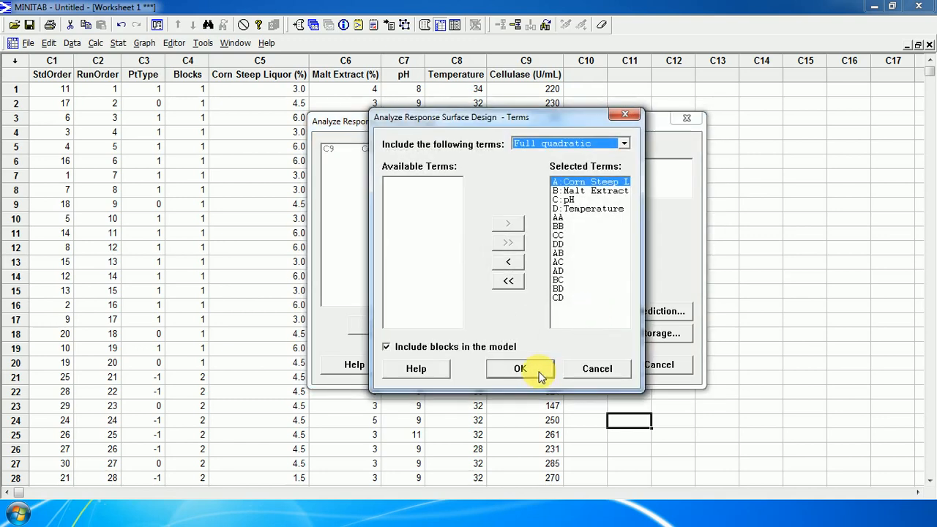
{"action": "left_click", "coordinate": [536, 371]}
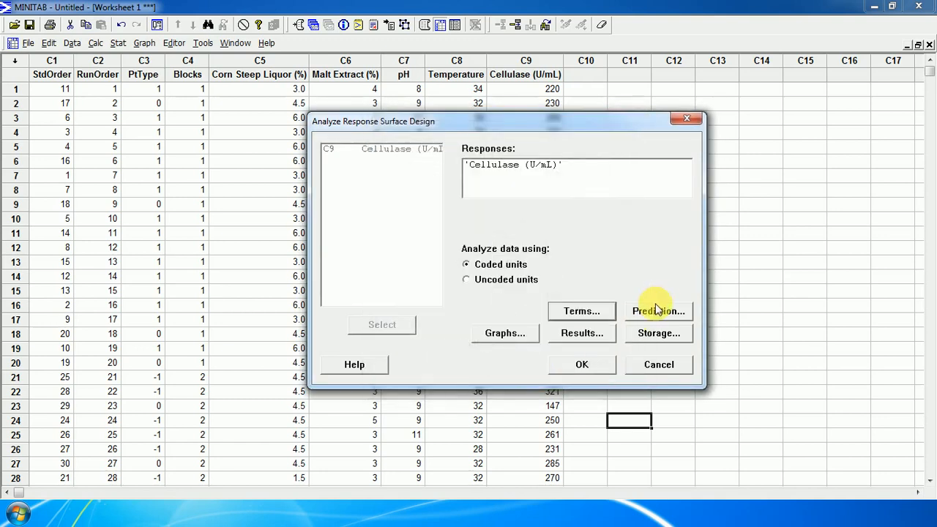
{"action": "left_click", "coordinate": [657, 311]}
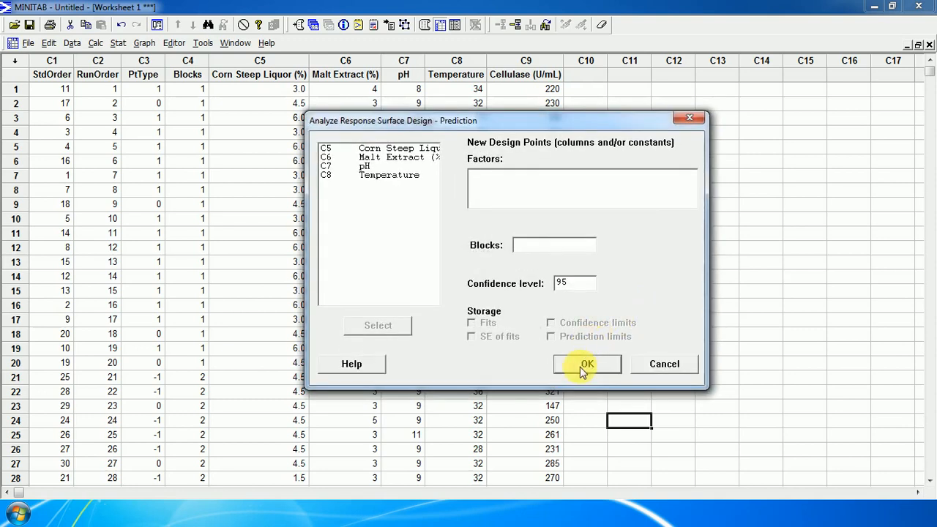
{"action": "left_click", "coordinate": [581, 366]}
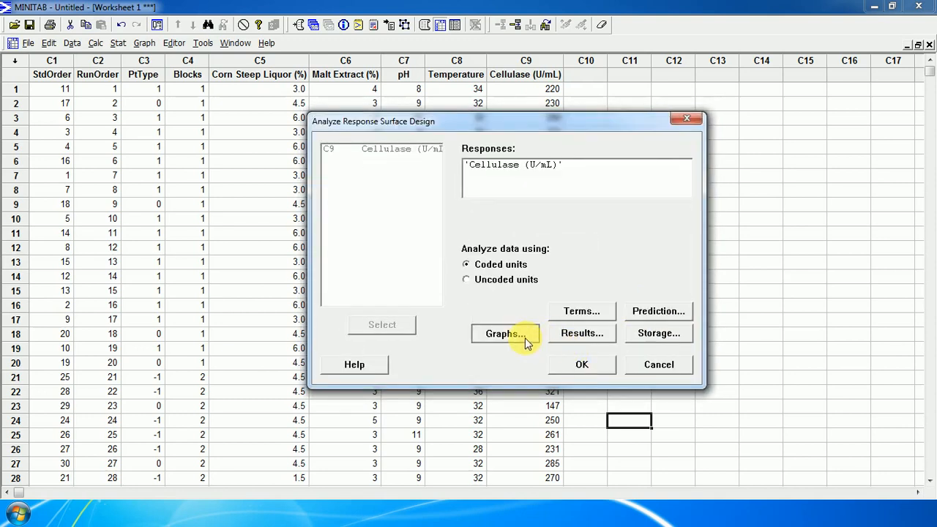
- Choose four-in-one residual plots for the analysis and display the full table of fits and residuals in the results
{"action": "left_click", "coordinate": [525, 337]}
{"action": "left_click", "coordinate": [469, 267]}
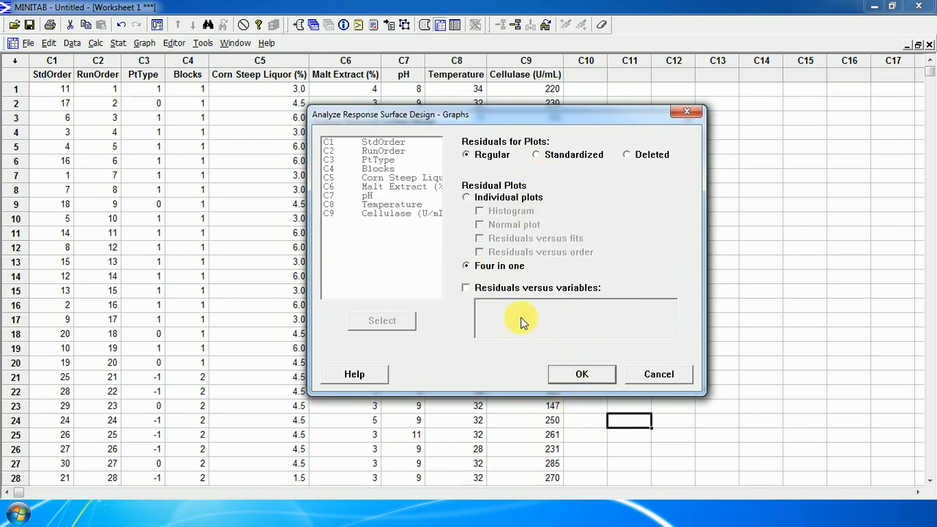
{"action": "left_click", "coordinate": [466, 288]}
{"action": "left_click", "coordinate": [466, 289]}
{"action": "left_click", "coordinate": [581, 375]}
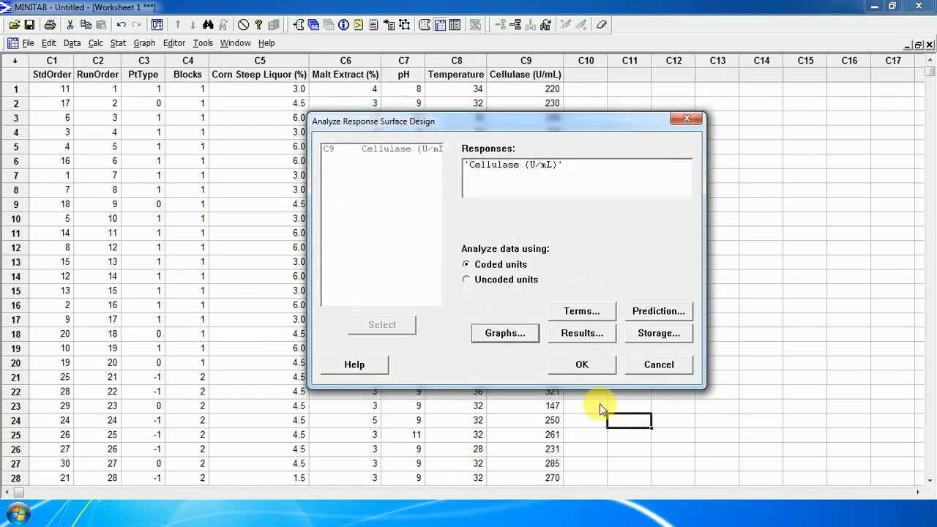
{"action": "left_click", "coordinate": [596, 336]}
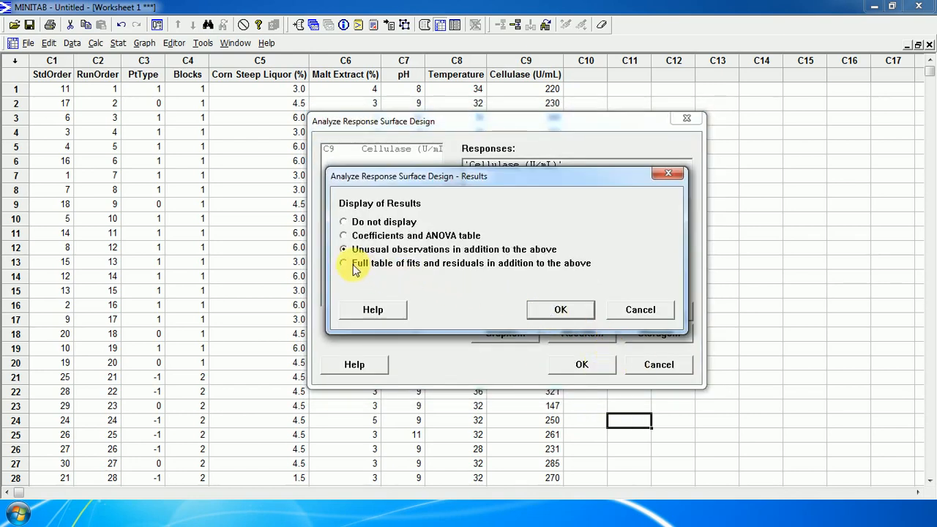
{"action": "left_click", "coordinate": [558, 310]}
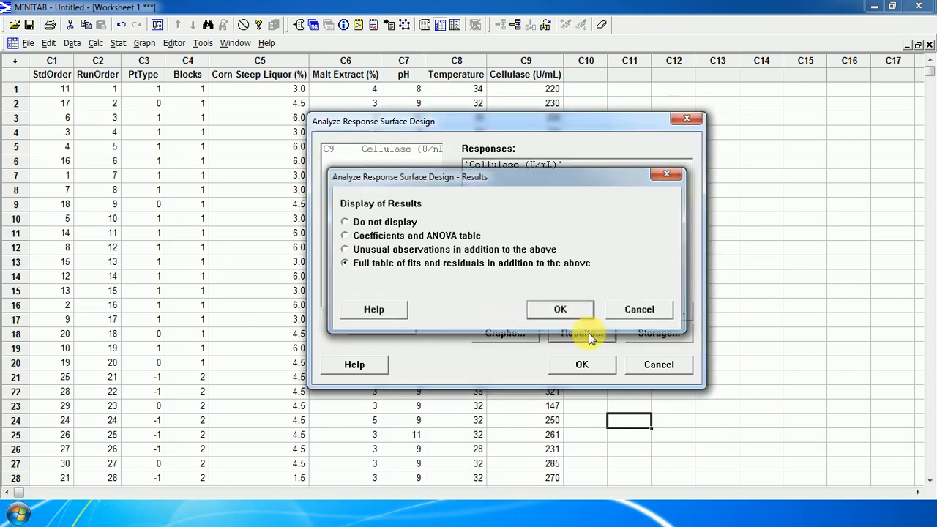
- Store the fits, residuals, standardized and deleted residuals, coefficients, design matrix and quadratic, and run the analysis
{"action": "left_click", "coordinate": [648, 338]}
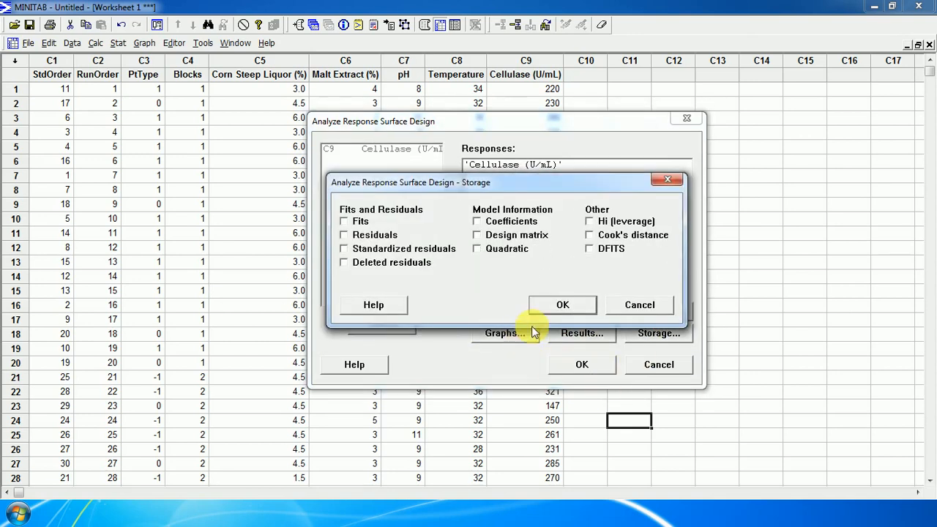
{"action": "left_click", "coordinate": [343, 221]}
{"action": "left_click", "coordinate": [344, 235]}
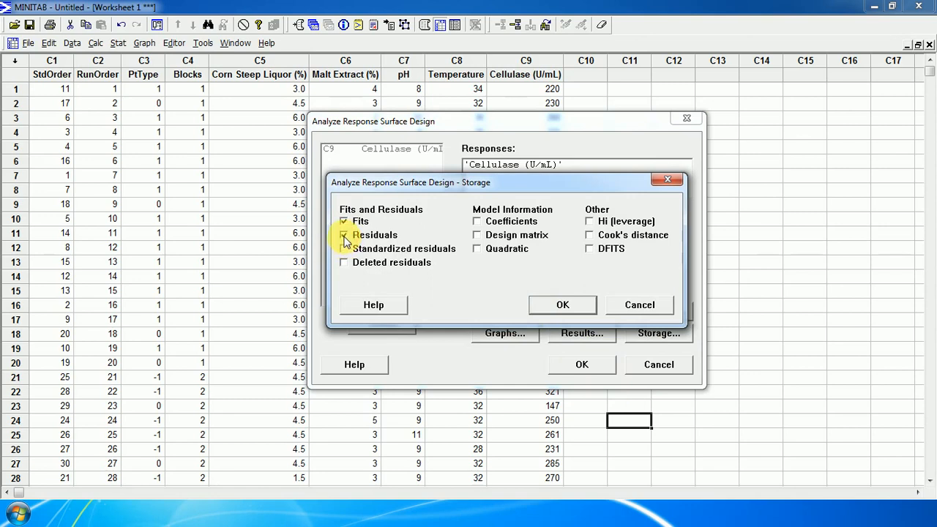
{"action": "left_click", "coordinate": [344, 249]}
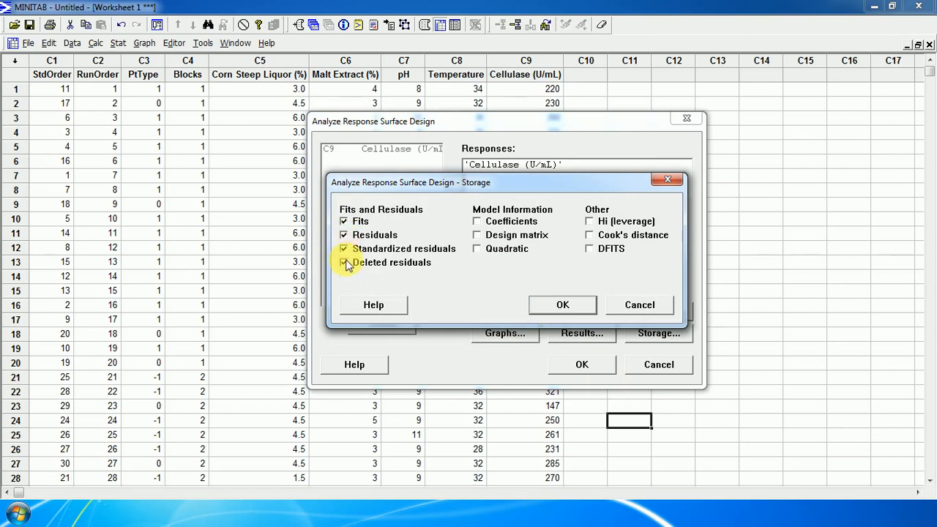
{"action": "left_click", "coordinate": [344, 263]}
{"action": "left_click", "coordinate": [477, 248]}
{"action": "left_click", "coordinate": [479, 236]}
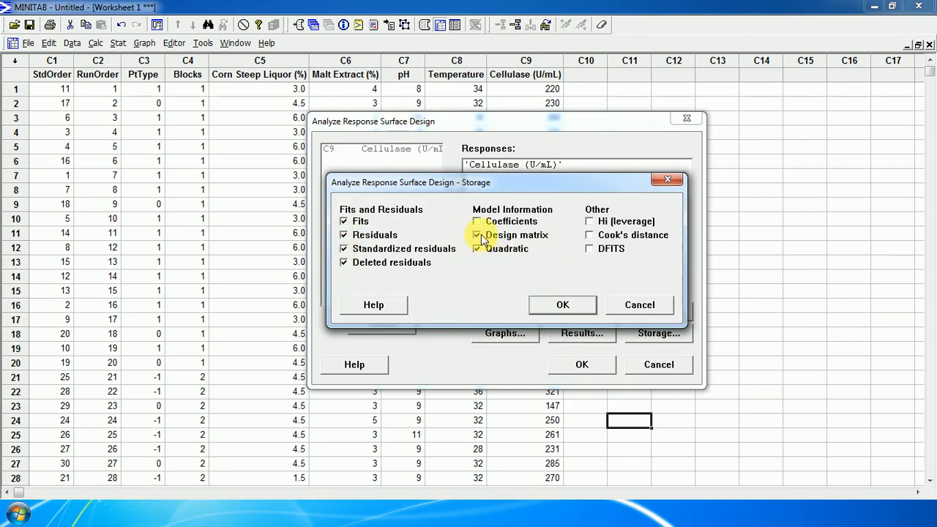
{"action": "left_click", "coordinate": [477, 221]}
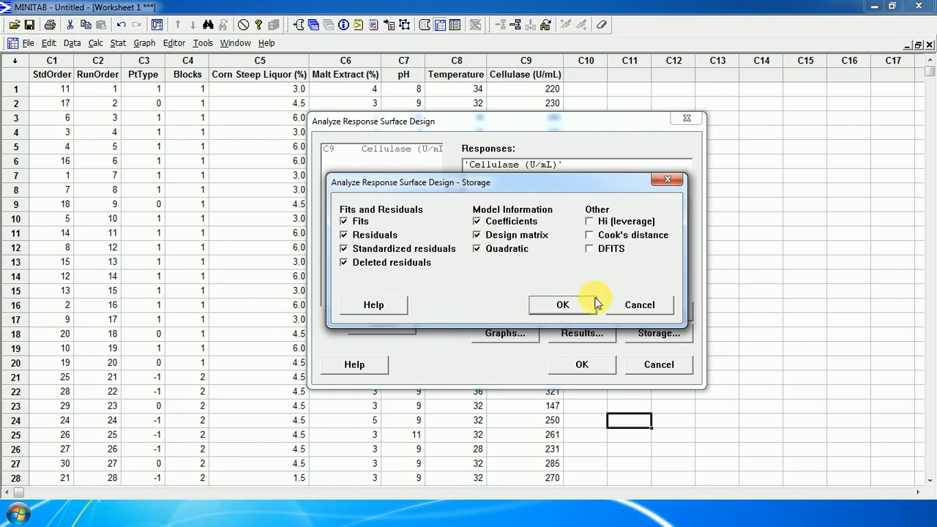
{"action": "left_click", "coordinate": [560, 304]}
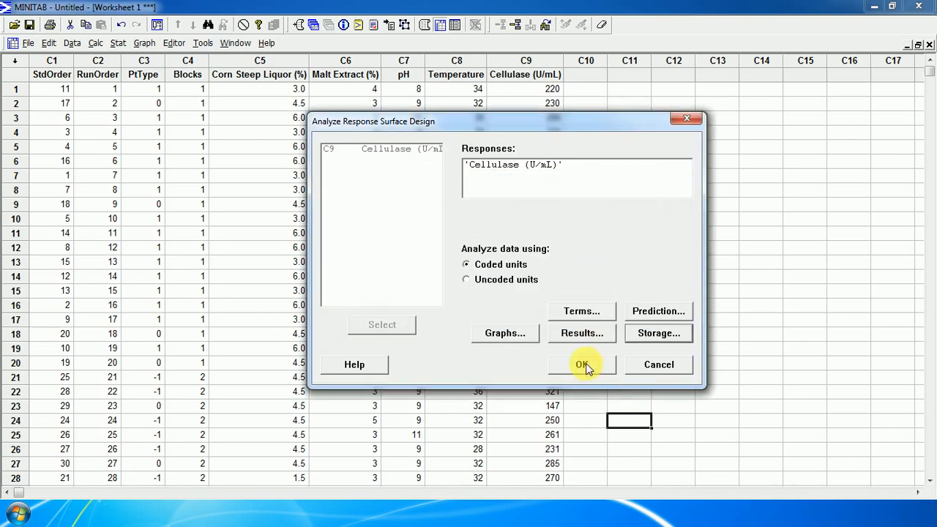
{"action": "left_click", "coordinate": [585, 366]}
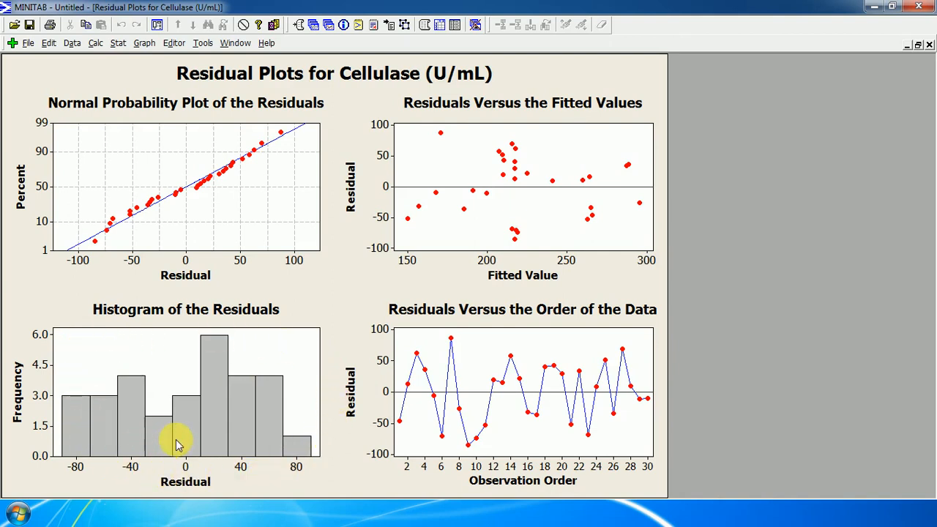
- Examine the residual plots for cellulase and go back through the maximized session output to the central composite design summary
{"action": "mouse_move", "coordinate": [177, 444]}
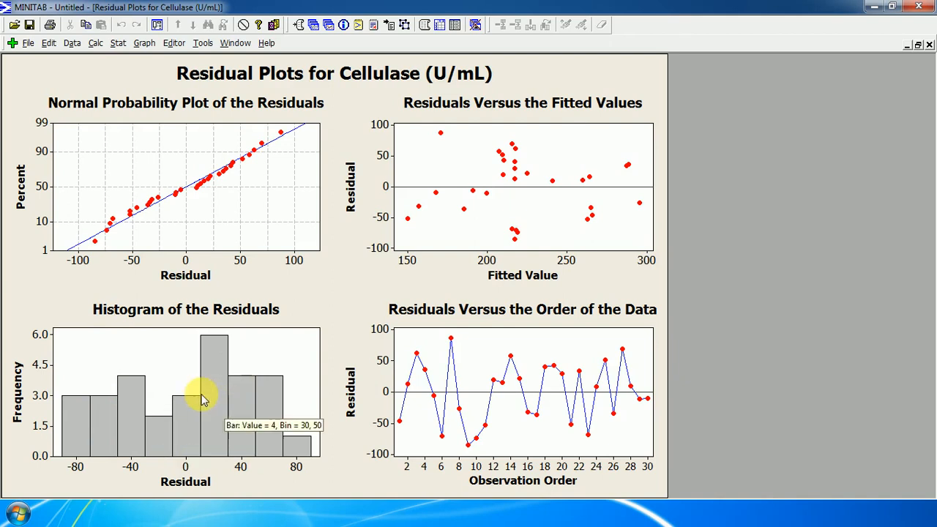
{"action": "mouse_move", "coordinate": [203, 399]}
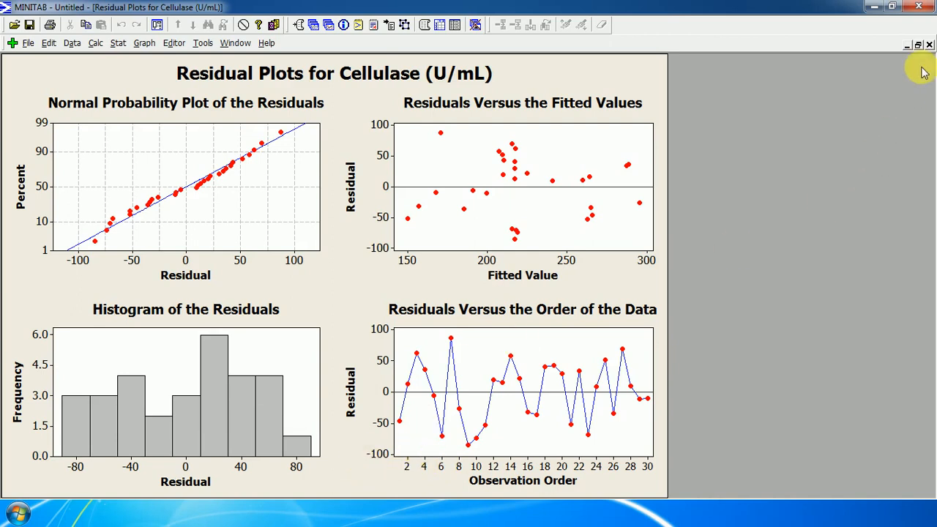
{"action": "left_click", "coordinate": [912, 46]}
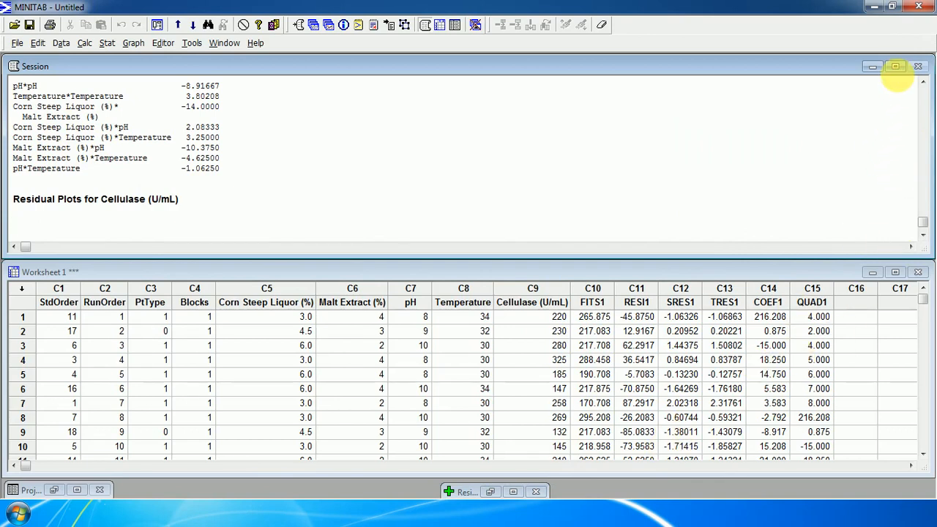
{"action": "left_click", "coordinate": [896, 67]}
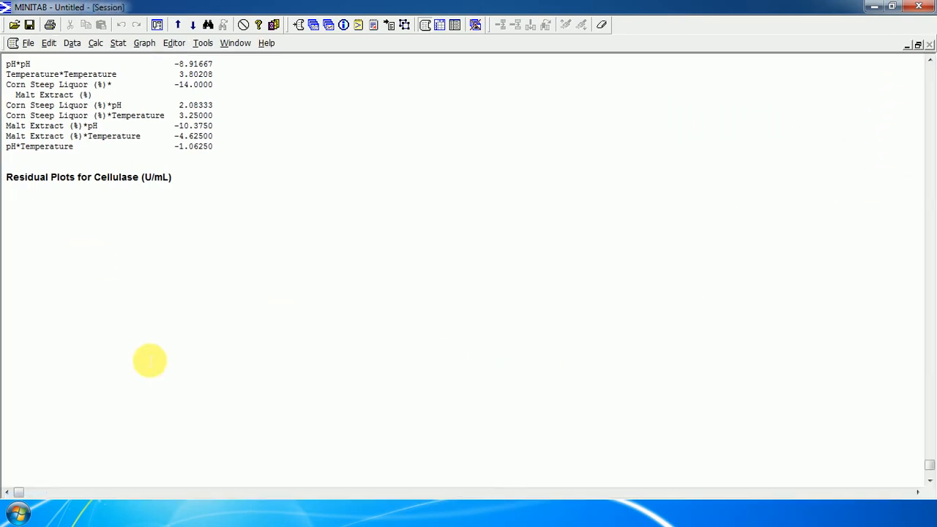
{"action": "scroll", "coordinate": [168, 388], "scroll_direction": "up", "scroll_amount": 7}
{"action": "scroll", "coordinate": [186, 418], "scroll_direction": "up", "scroll_amount": 20}
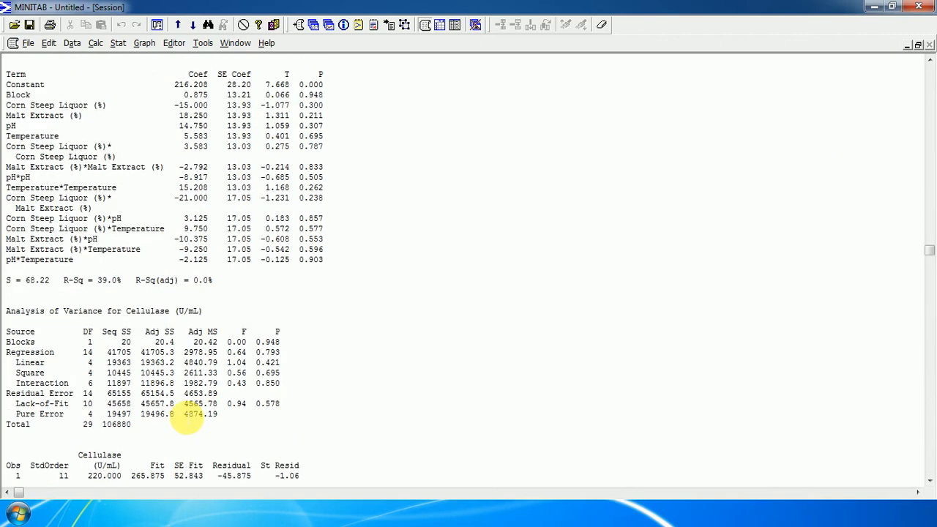
{"action": "scroll", "coordinate": [191, 414], "scroll_direction": "up", "scroll_amount": 13}
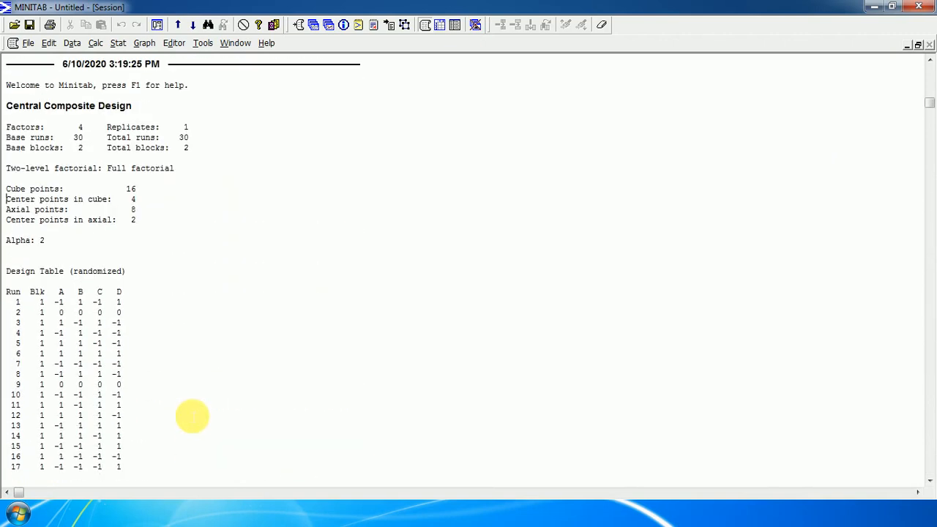
- Review the design table and coded regression coefficients for cellulase, highlighting the linear terms Corn Steep Liquor, Malt Extract, pH and Temperature
{"action": "scroll", "coordinate": [194, 413], "scroll_direction": "down", "scroll_amount": 3}
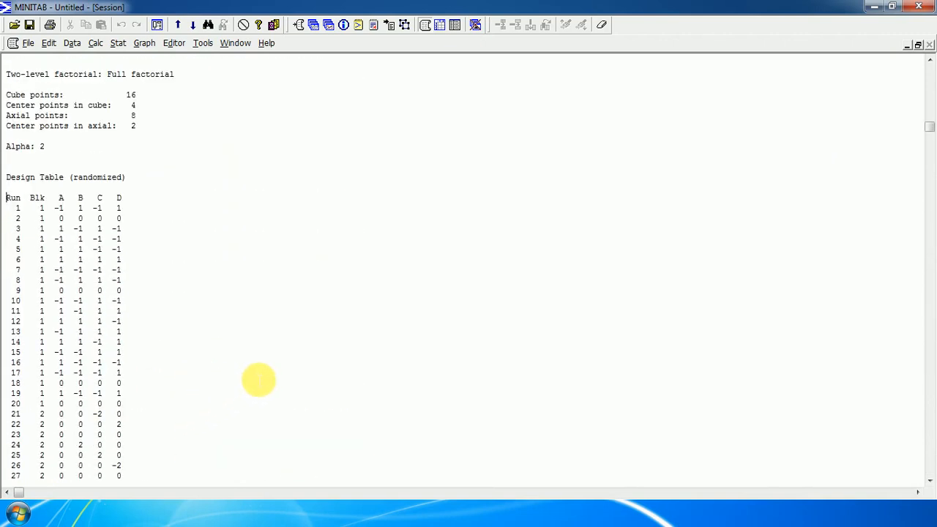
{"action": "scroll", "coordinate": [257, 379], "scroll_direction": "down", "scroll_amount": 8}
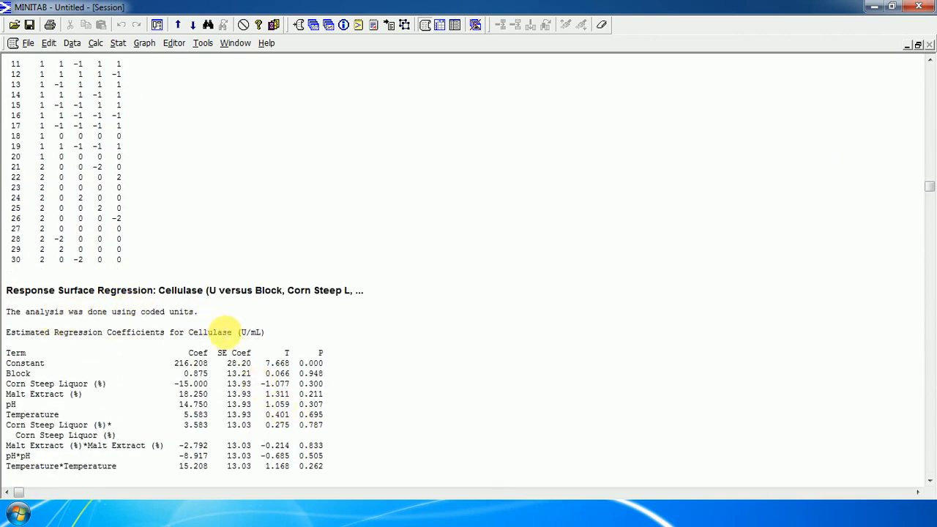
{"action": "scroll", "coordinate": [212, 333], "scroll_direction": "down", "scroll_amount": 2}
{"action": "scroll", "coordinate": [93, 346], "scroll_direction": "down", "scroll_amount": 2}
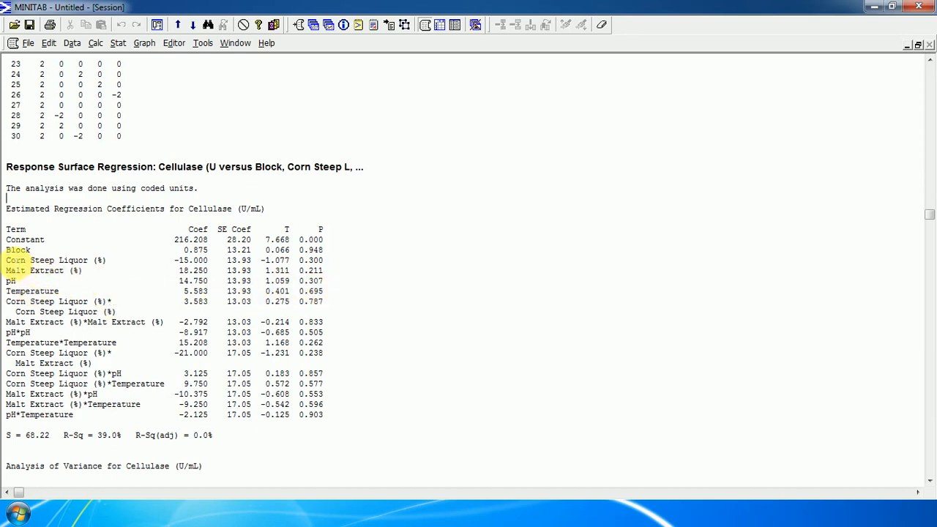
{"action": "left_click_drag", "start_coordinate": [16, 261], "coordinate": [358, 287]}
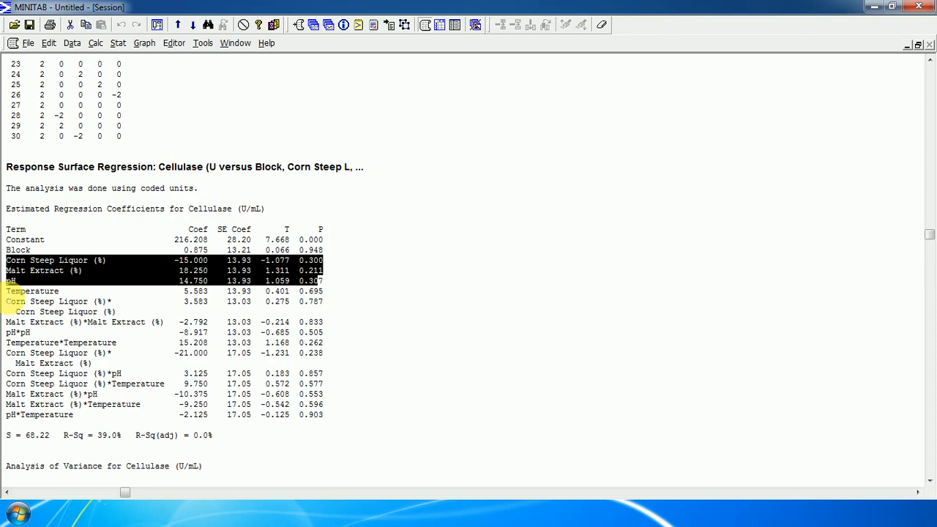
{"action": "left_click_drag", "start_coordinate": [9, 290], "coordinate": [59, 292]}
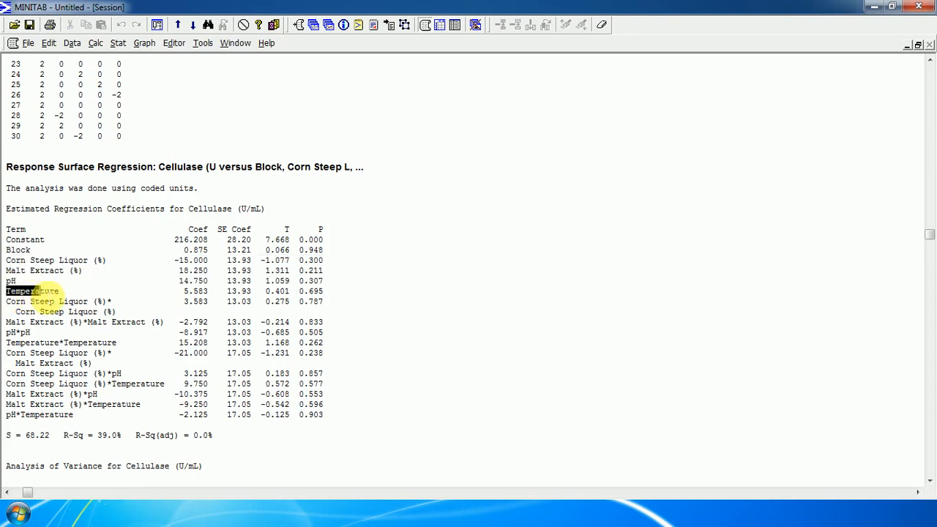
{"action": "left_click", "coordinate": [479, 295]}
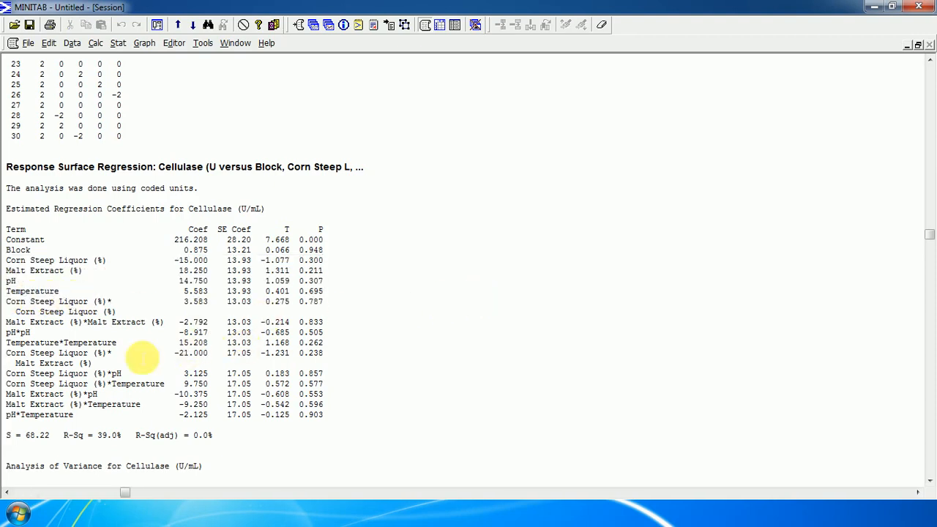
- Examine the R-Sq values, analysis of variance, fits and residuals table, and uncoded regression coefficients for cellulase in the session output
{"action": "scroll", "coordinate": [73, 385], "scroll_direction": "down", "scroll_amount": 2}
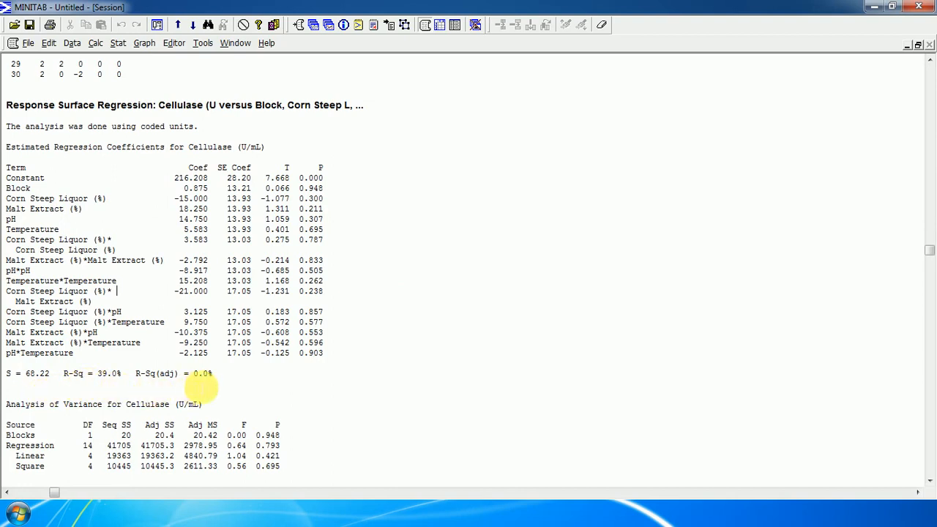
{"action": "scroll", "coordinate": [88, 388], "scroll_direction": "down", "scroll_amount": 4}
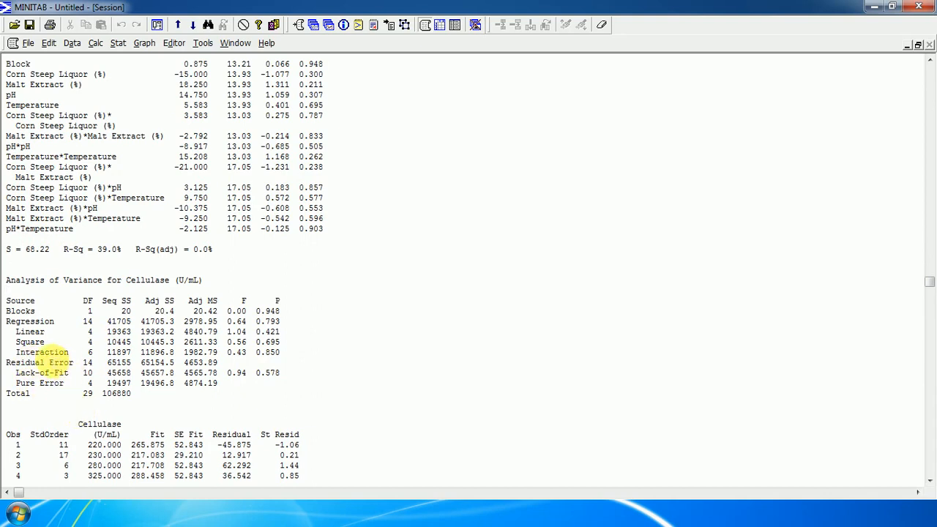
{"action": "scroll", "coordinate": [132, 421], "scroll_direction": "down", "scroll_amount": 5}
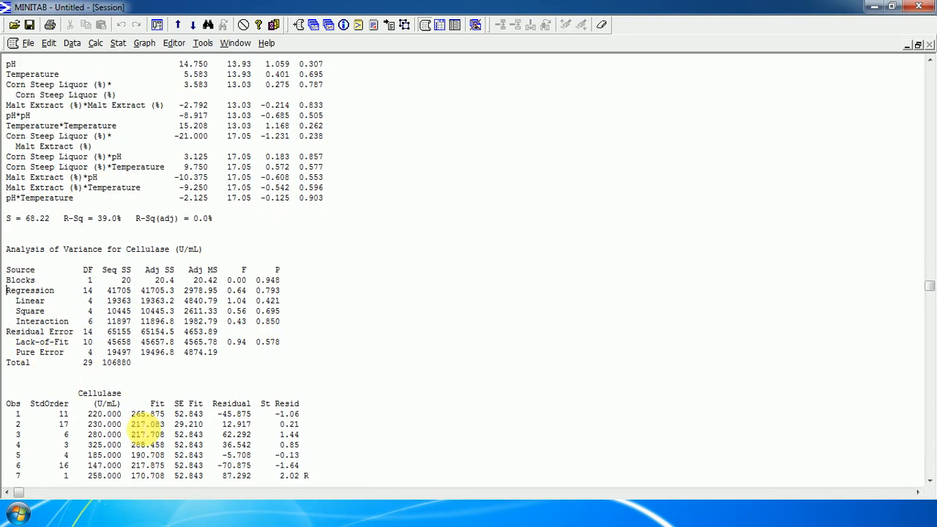
{"action": "scroll", "coordinate": [150, 425], "scroll_direction": "down", "scroll_amount": 2}
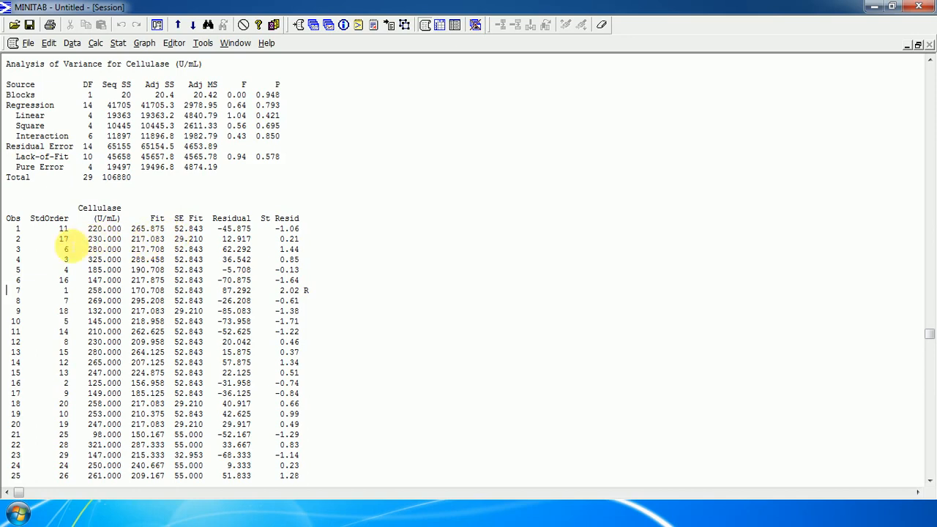
{"action": "scroll", "coordinate": [102, 282], "scroll_direction": "down", "scroll_amount": 4}
{"action": "scroll", "coordinate": [104, 285], "scroll_direction": "down", "scroll_amount": 2}
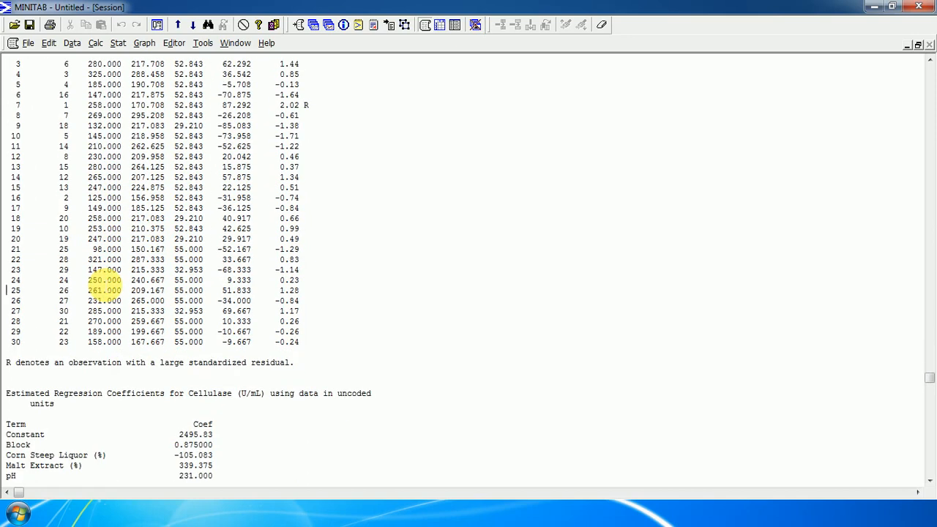
{"action": "scroll", "coordinate": [104, 284], "scroll_direction": "down", "scroll_amount": 3}
{"action": "scroll", "coordinate": [105, 289], "scroll_direction": "down", "scroll_amount": 3}
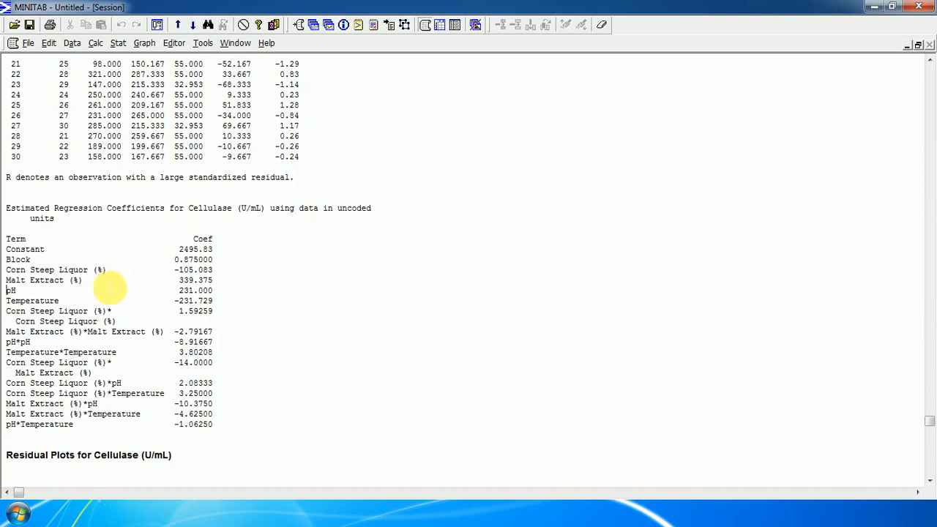
{"action": "scroll", "coordinate": [121, 366], "scroll_direction": "down", "scroll_amount": 4}
{"action": "scroll", "coordinate": [110, 290], "scroll_direction": "up", "scroll_amount": 2}
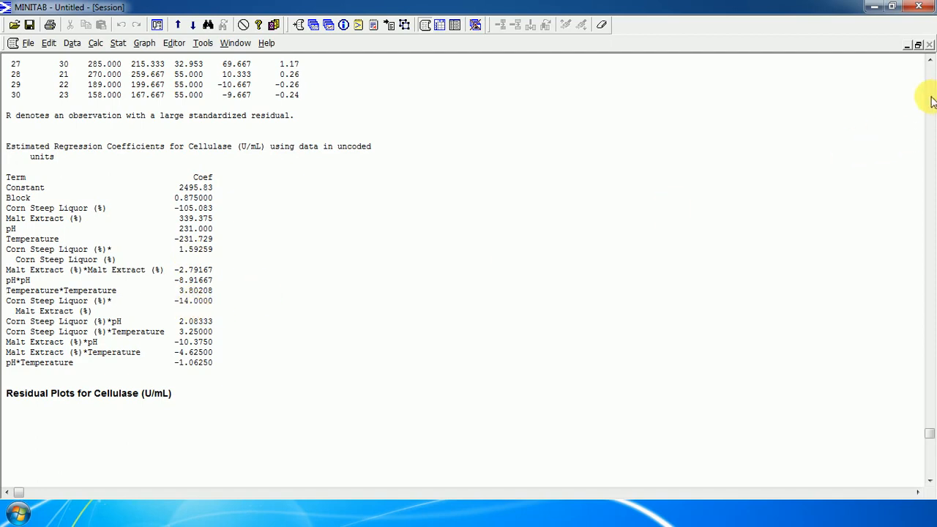
- Minimize the session output, maximize Worksheet 1 and review the stored fits, residuals, coefficients and quadratic columns for all runs
{"action": "left_click", "coordinate": [907, 45]}
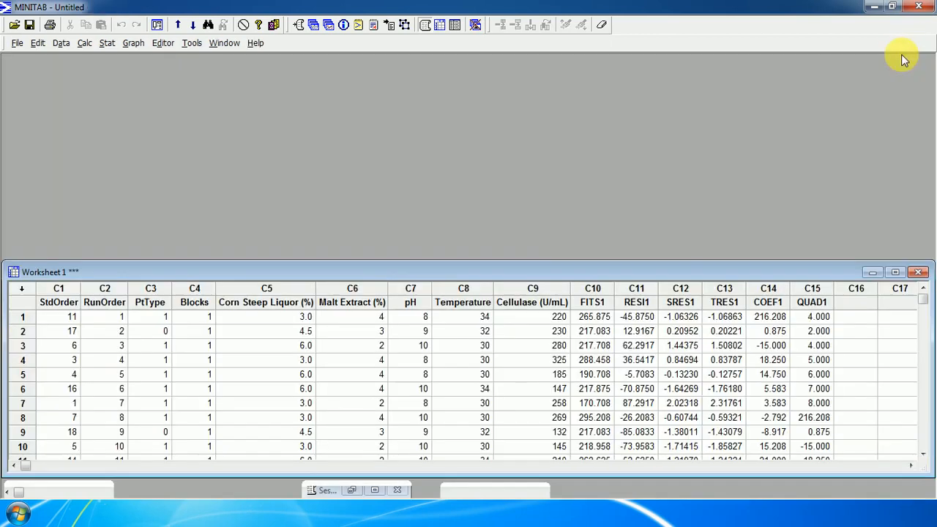
{"action": "left_click", "coordinate": [895, 272]}
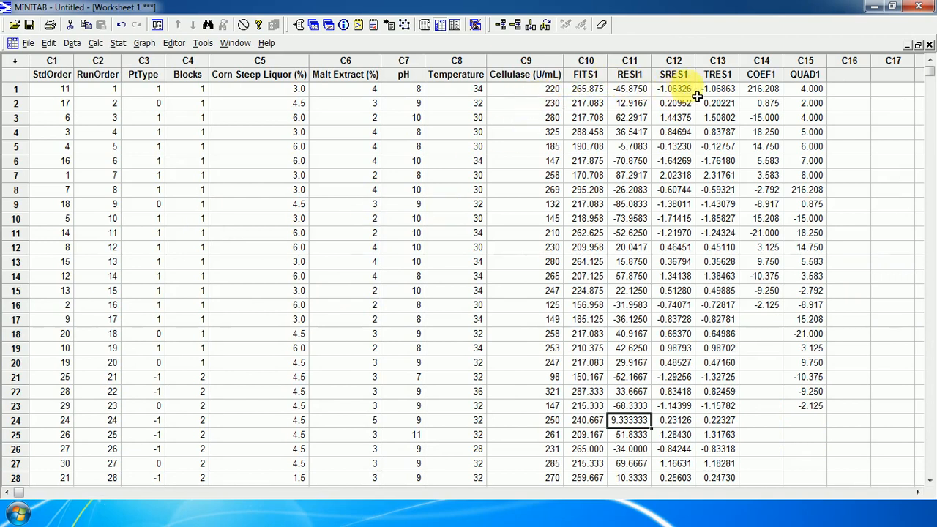
{"action": "scroll", "coordinate": [765, 209], "scroll_direction": "down", "scroll_amount": 5}
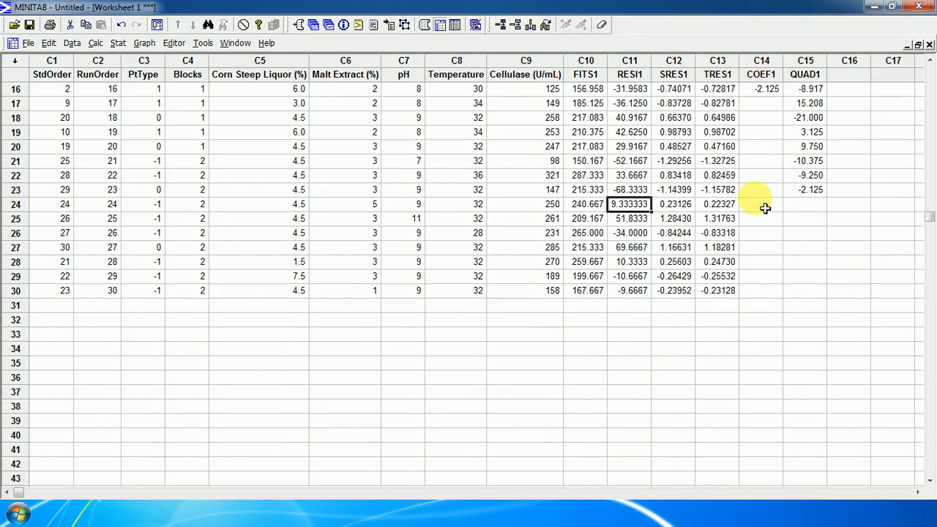
{"action": "scroll", "coordinate": [765, 209], "scroll_direction": "up", "scroll_amount": 5}
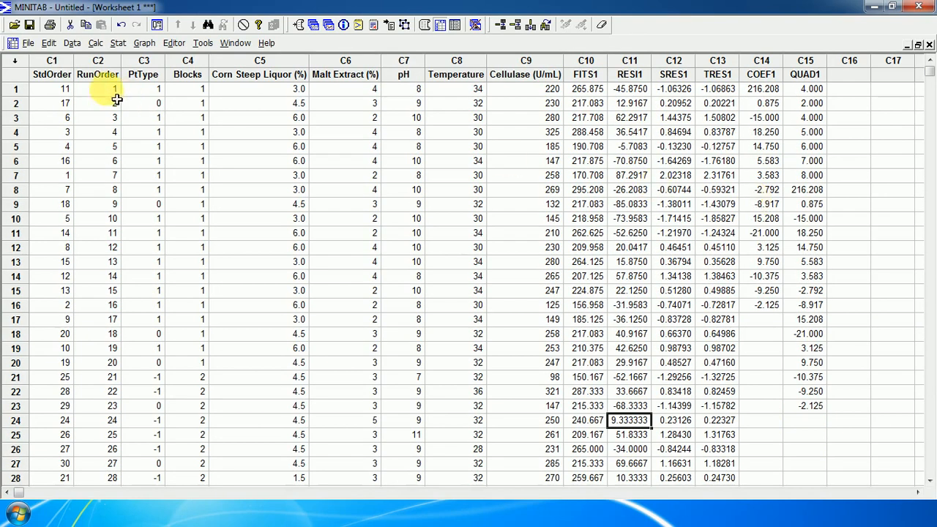